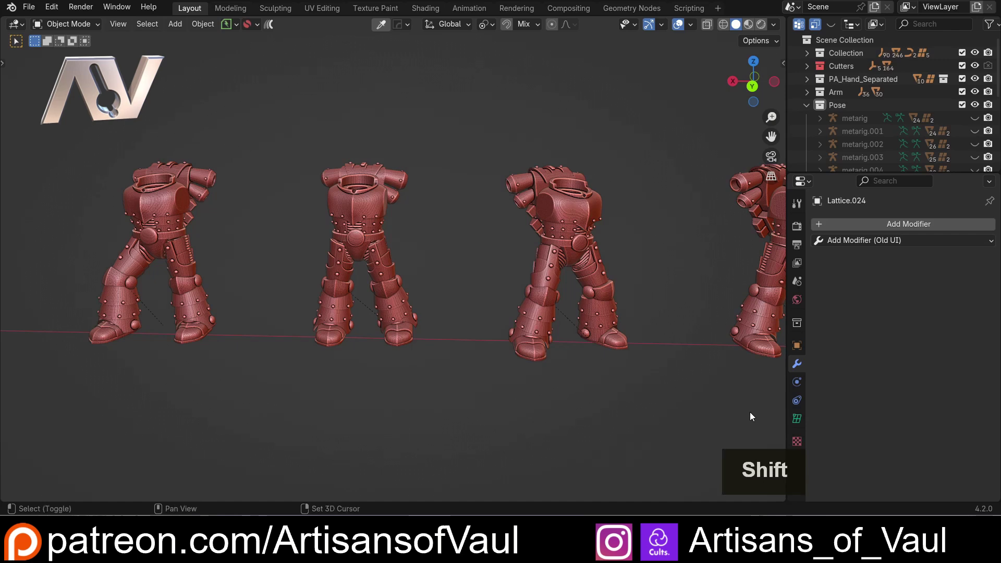
Orbit around the models and select the green and red cubes
{"action": "middle_click_drag", "start_coordinate": [750, 413], "coordinate": [230, 398], "text": "shift"}
{"action": "middle_click_drag", "start_coordinate": [705, 402], "coordinate": [359, 402]}
{"action": "middle_click_drag", "start_coordinate": [576, 389], "coordinate": [360, 374]}
{"action": "middle_click_drag", "start_coordinate": [599, 373], "coordinate": [433, 379]}
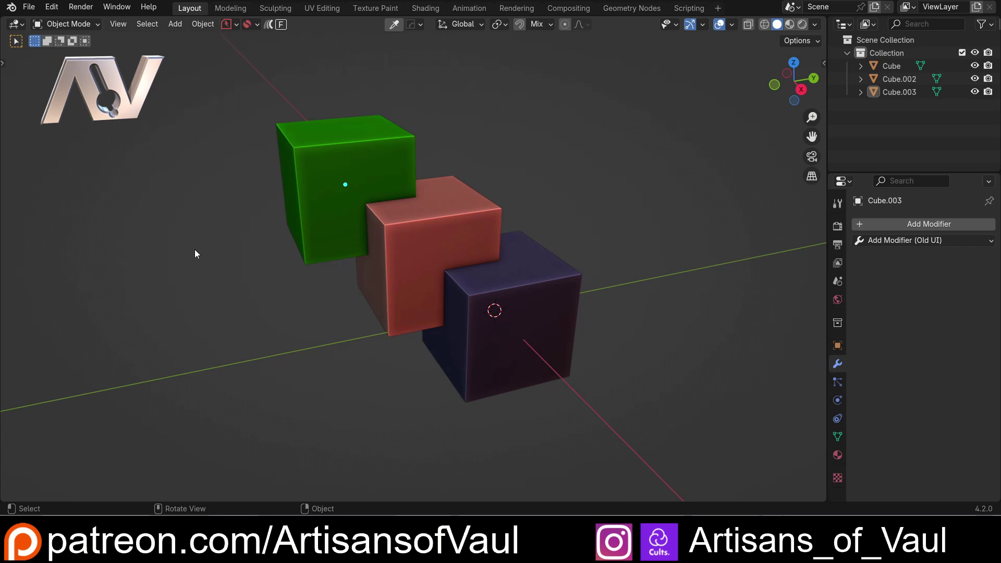
{"action": "left_click", "coordinate": [361, 154]}
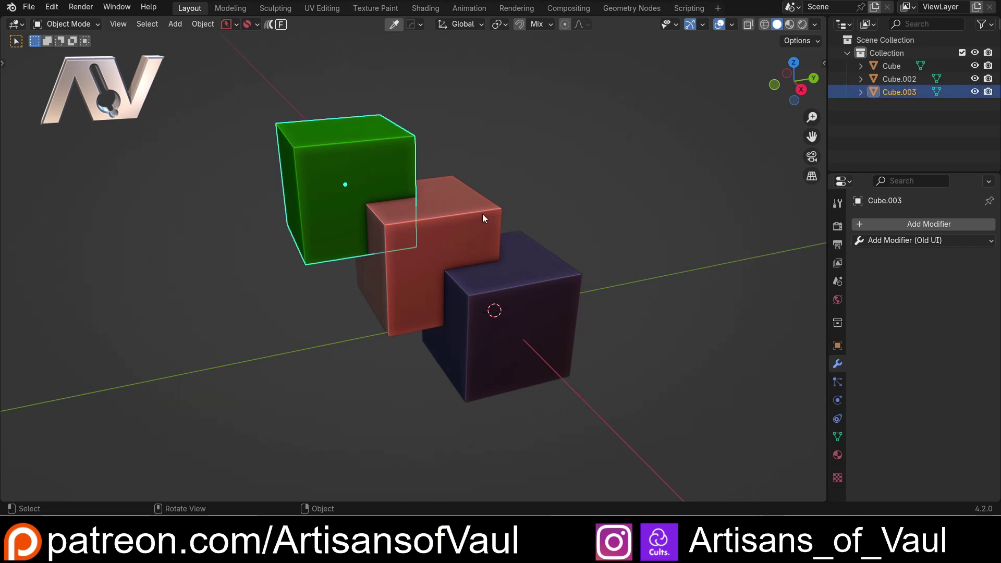
{"action": "left_click", "coordinate": [467, 203], "text": "shift"}
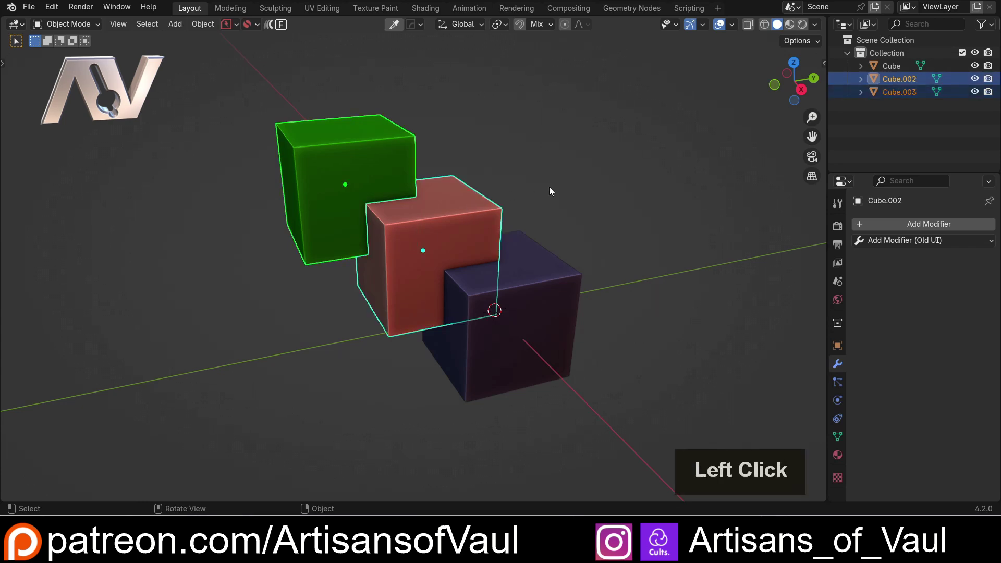
Enable the Bool Tool add-on from Preferences > Add-ons by searching 'bool'
{"action": "left_click", "coordinate": [51, 7]}
{"action": "left_click", "coordinate": [62, 174]}
{"action": "left_click_drag", "start_coordinate": [114, 1], "coordinate": [323, 111]}
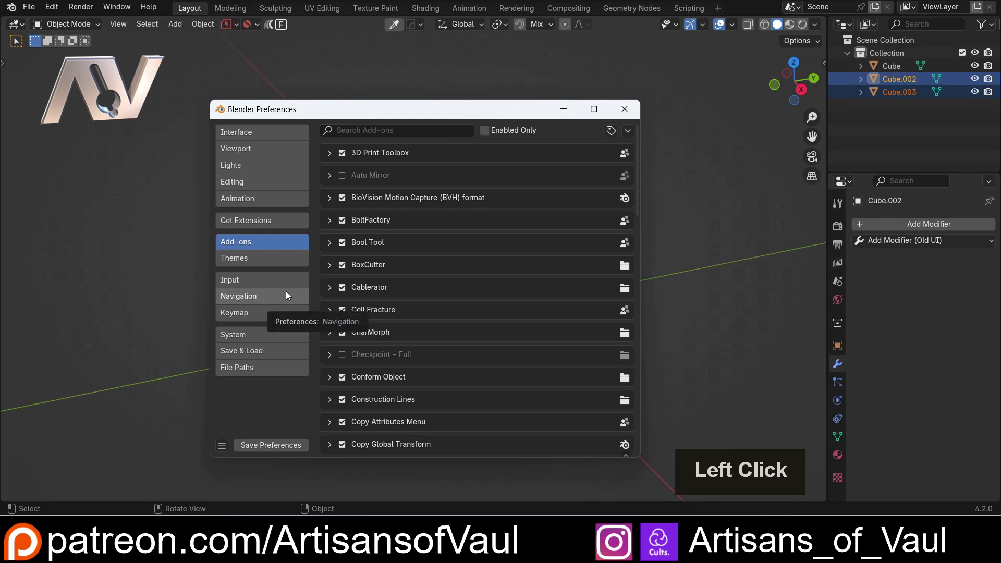
{"action": "left_click", "coordinate": [368, 129]}
{"action": "type", "text": "bool"}
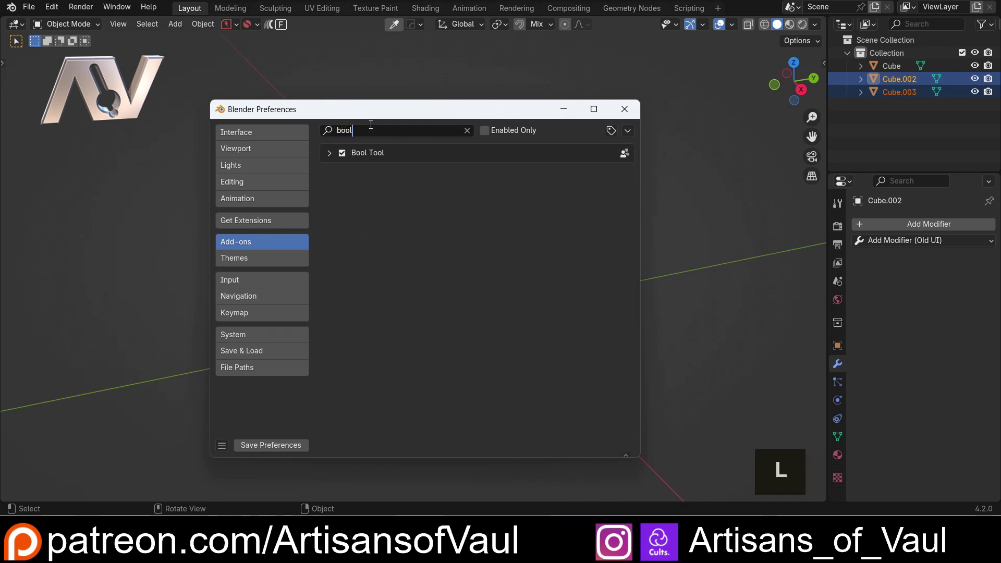
{"action": "left_click", "coordinate": [342, 153]}
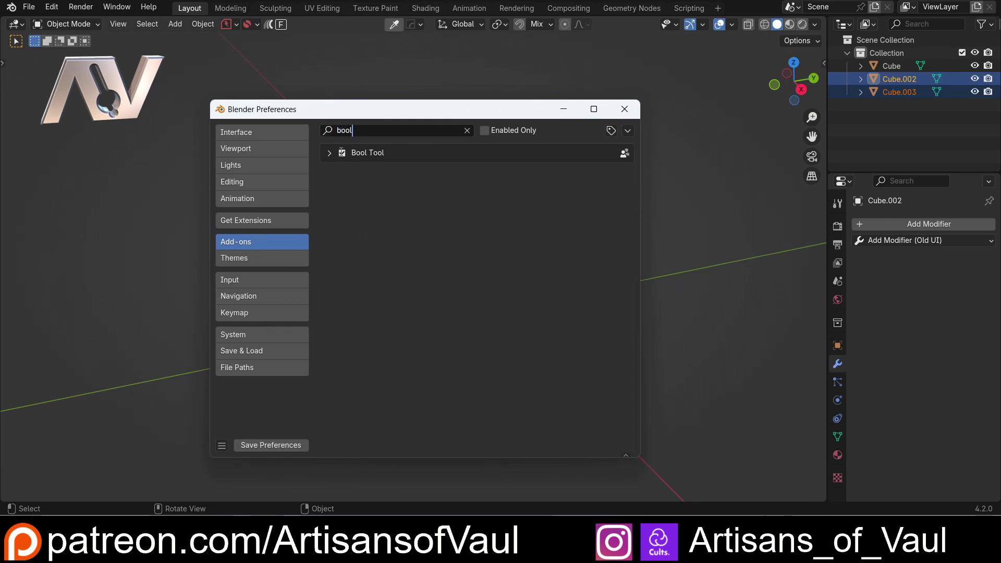
{"action": "left_click", "coordinate": [624, 109]}
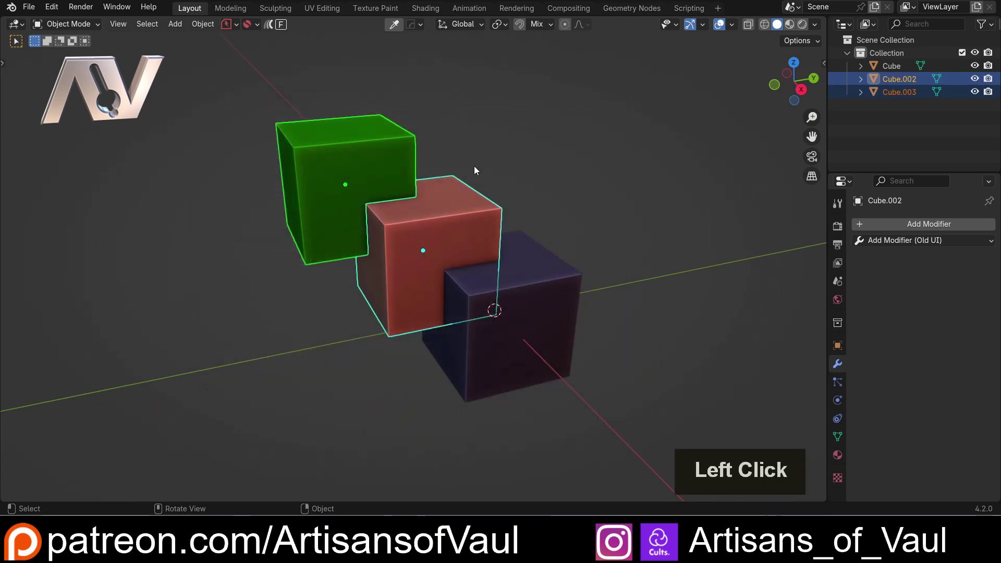
Select the green then the red cube and union them with Ctrl+Numpad +
{"action": "left_click", "coordinate": [315, 152], "text": "shift"}
{"action": "left_click", "coordinate": [456, 216], "text": "shift"}
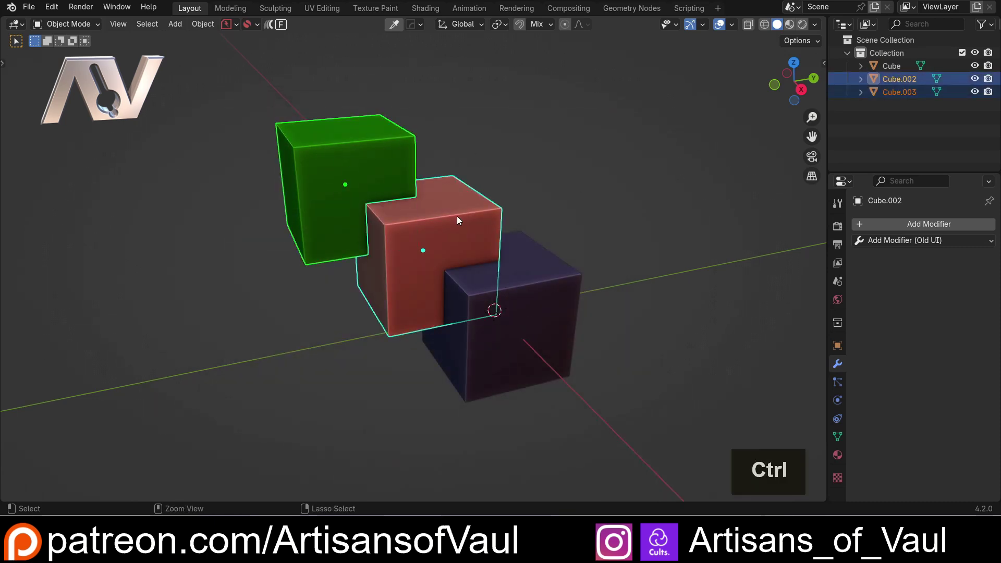
{"action": "key", "text": "ctrl+KP_Add"}
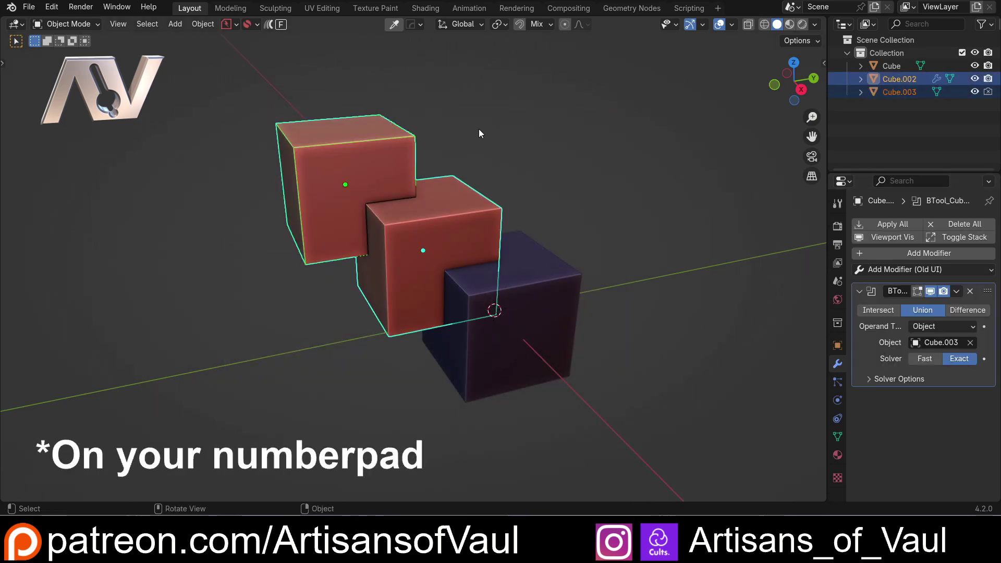
Parent the blue cube to the red cube using Ctrl+P > Object
{"action": "left_click", "coordinate": [447, 127]}
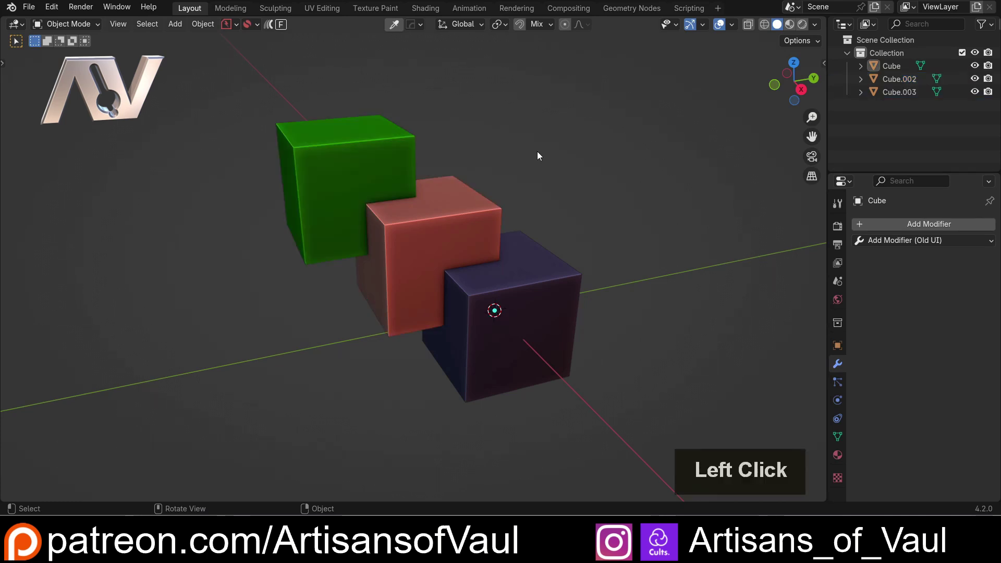
{"action": "left_click", "coordinate": [364, 156]}
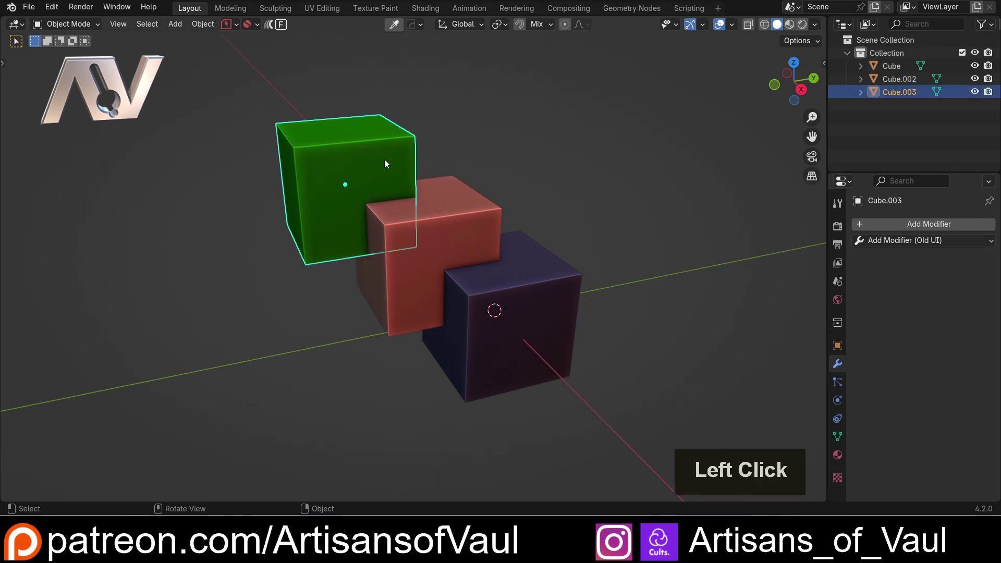
{"action": "left_click", "coordinate": [464, 211]}
{"action": "left_click", "coordinate": [550, 295]}
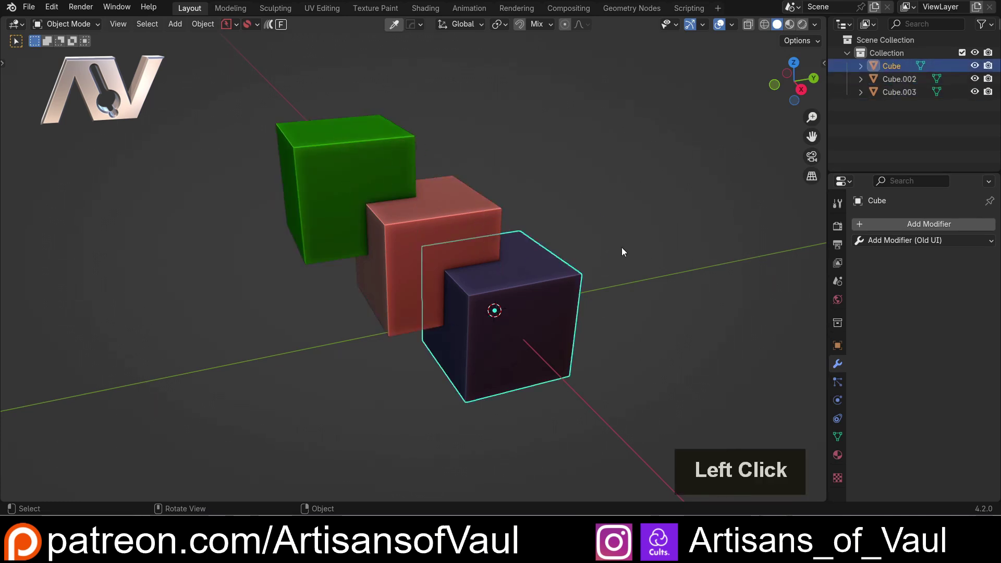
{"action": "left_click", "coordinate": [608, 219]}
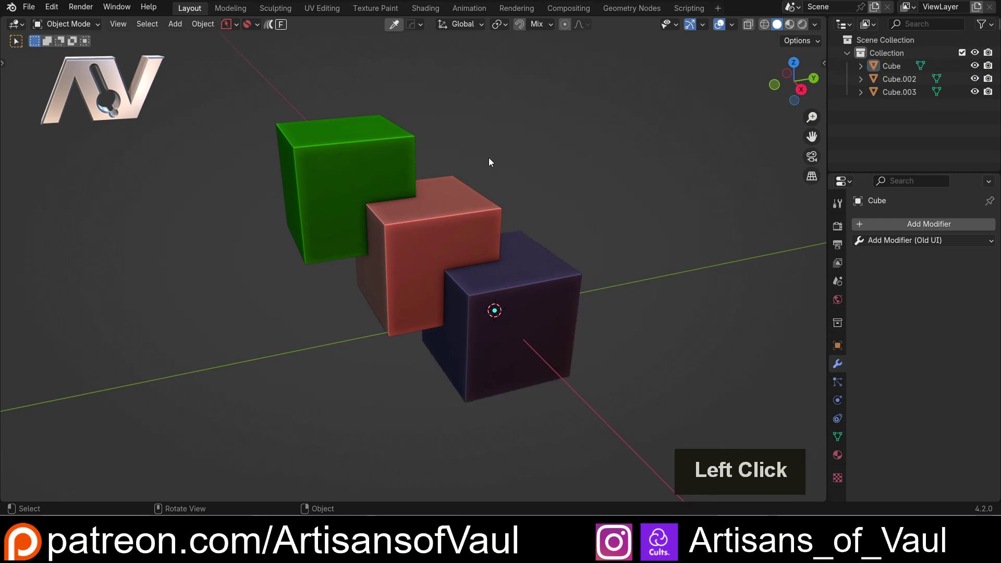
{"action": "middle_click_drag", "start_coordinate": [612, 276], "coordinate": [578, 306]}
{"action": "left_click", "coordinate": [563, 299]}
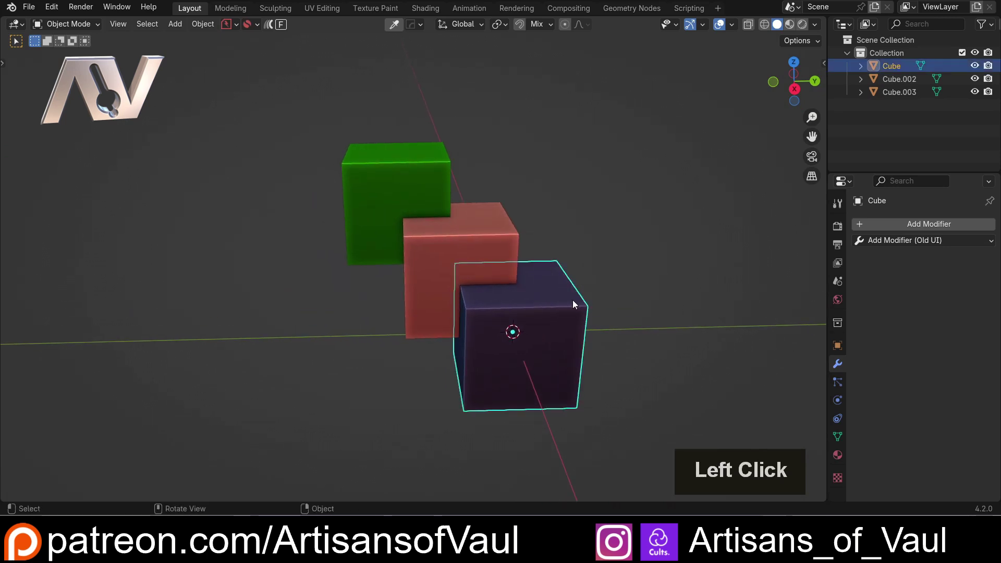
{"action": "left_click", "coordinate": [481, 238], "text": "shift"}
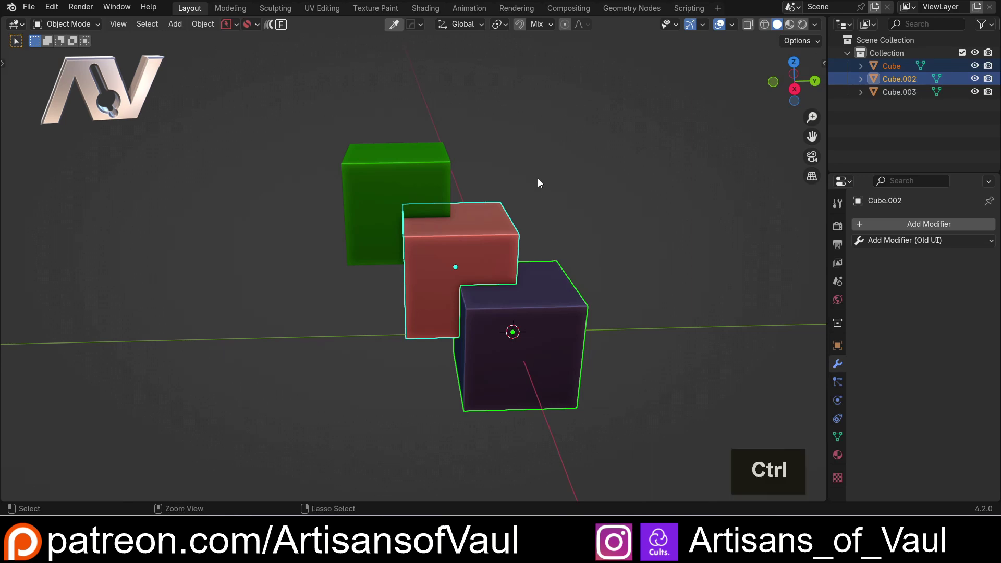
{"action": "key", "text": "ctrl+p"}
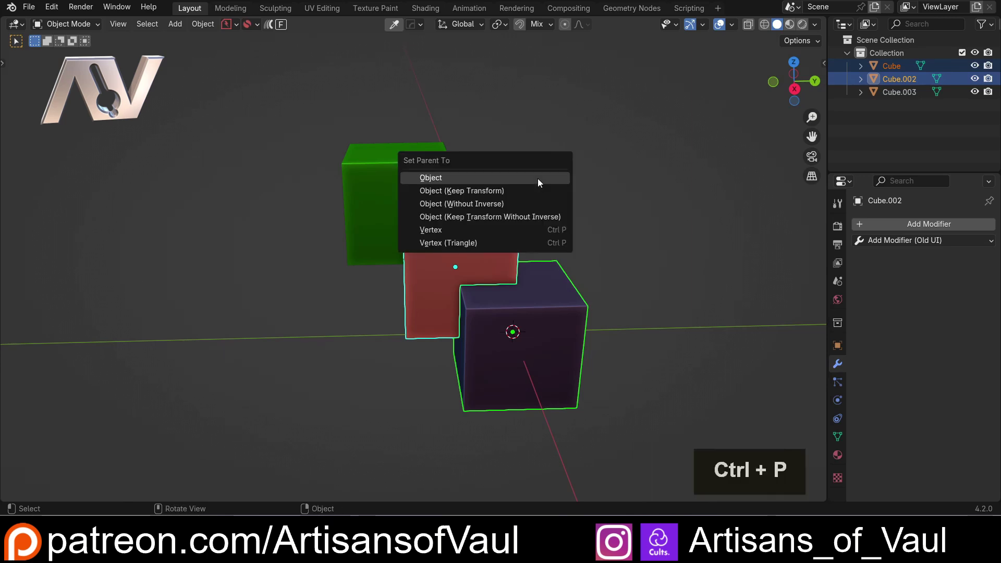
{"action": "left_click", "coordinate": [455, 180]}
Parent the red cube to the green cube using Ctrl+P > Object
{"action": "left_click", "coordinate": [498, 223]}
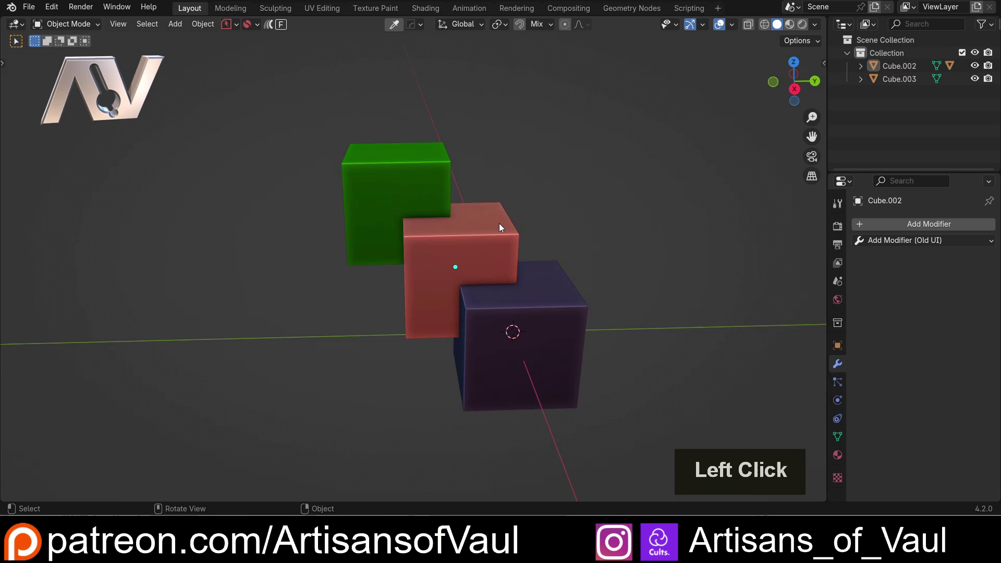
{"action": "left_click", "coordinate": [398, 164], "text": "shift"}
{"action": "key", "text": "ctrl+p"}
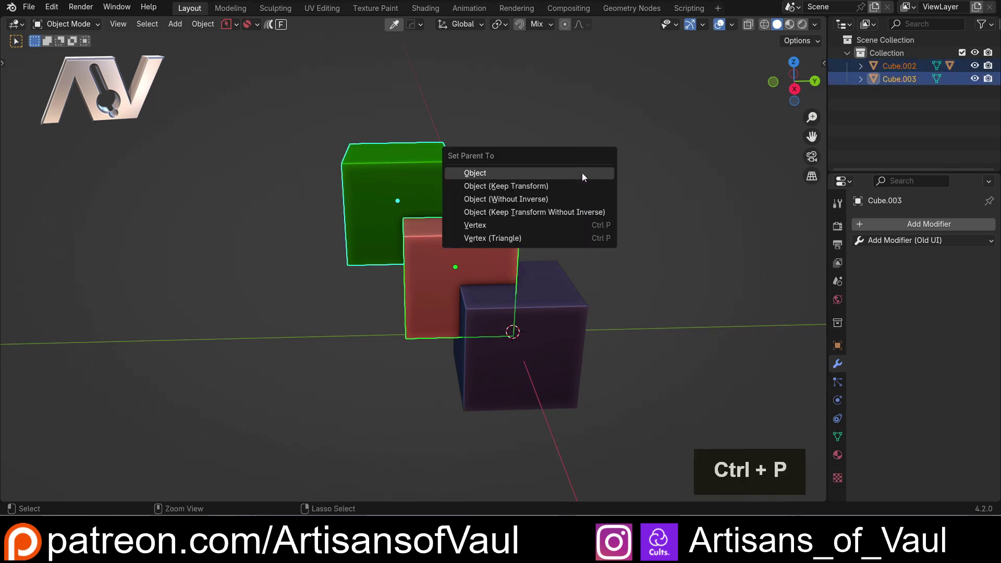
{"action": "left_click", "coordinate": [581, 173]}
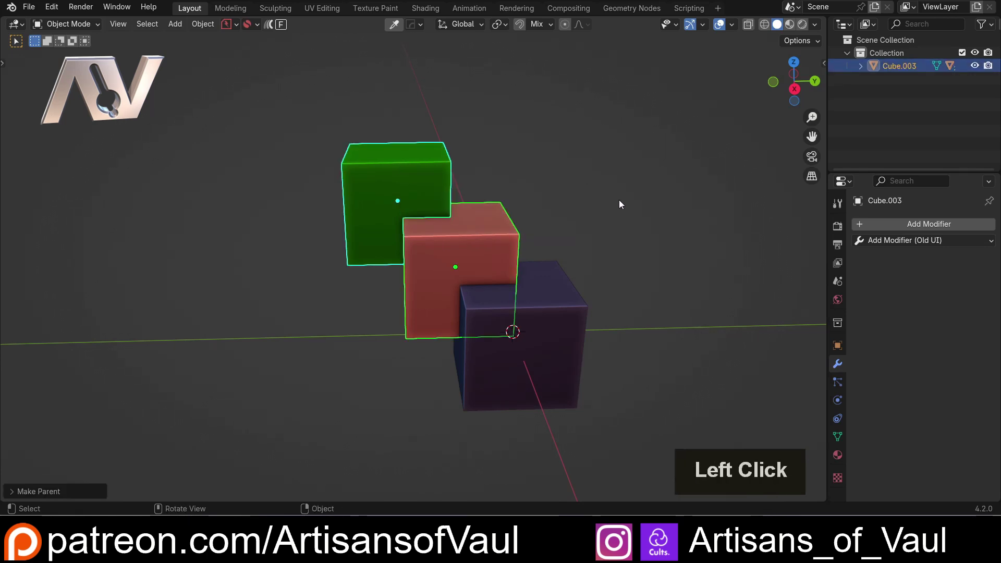
{"action": "middle_click_drag", "start_coordinate": [618, 199], "coordinate": [912, 134]}
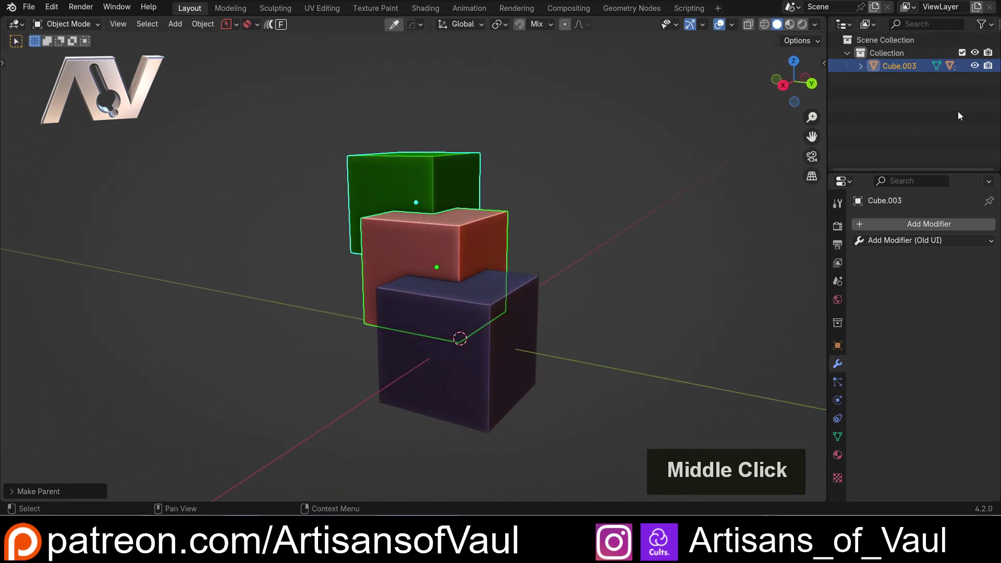
{"action": "left_click", "coordinate": [860, 66]}
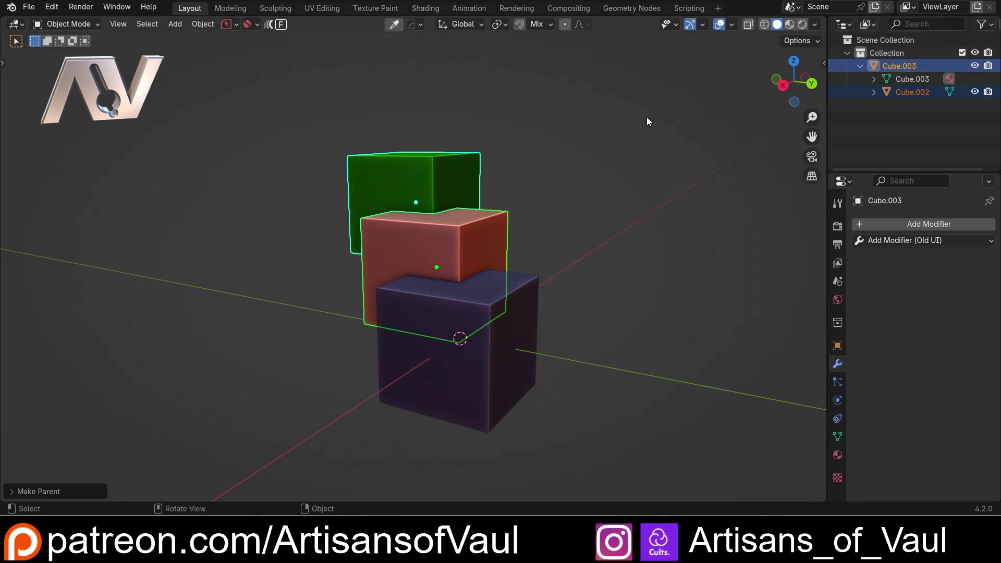
{"action": "double_click", "coordinate": [433, 181]}
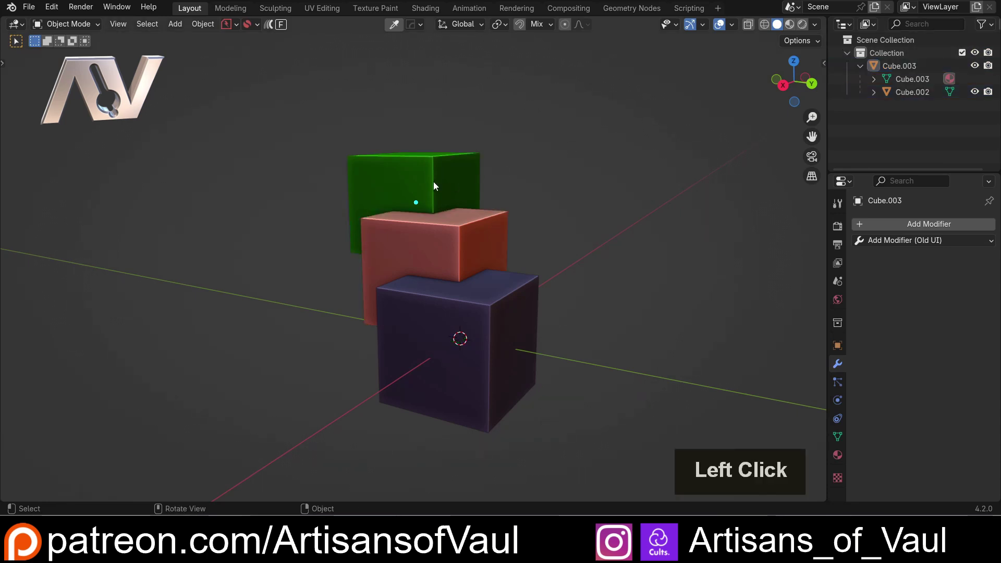
{"action": "left_click", "coordinate": [910, 91]}
{"action": "left_click", "coordinate": [873, 93]}
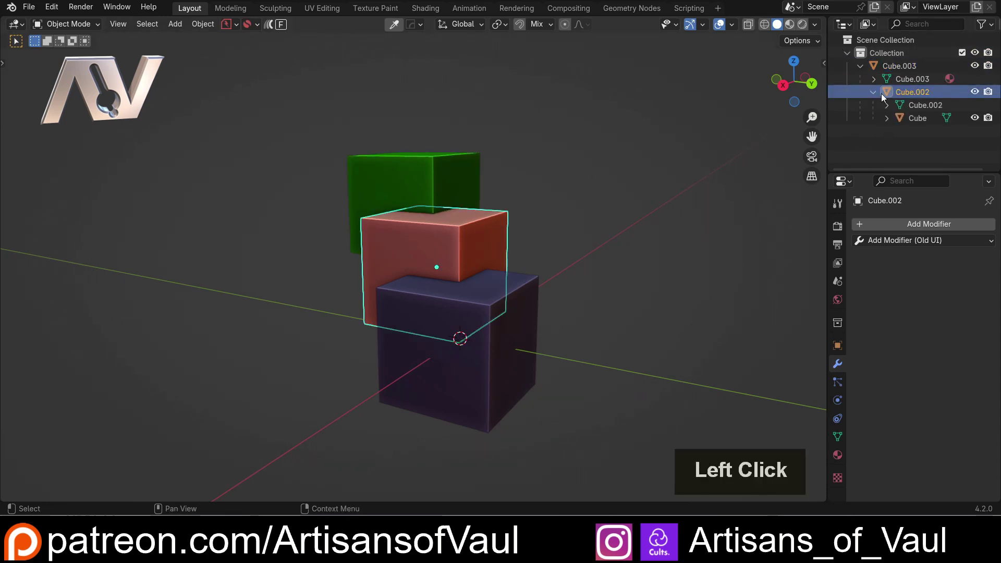
{"action": "left_click", "coordinate": [915, 118]}
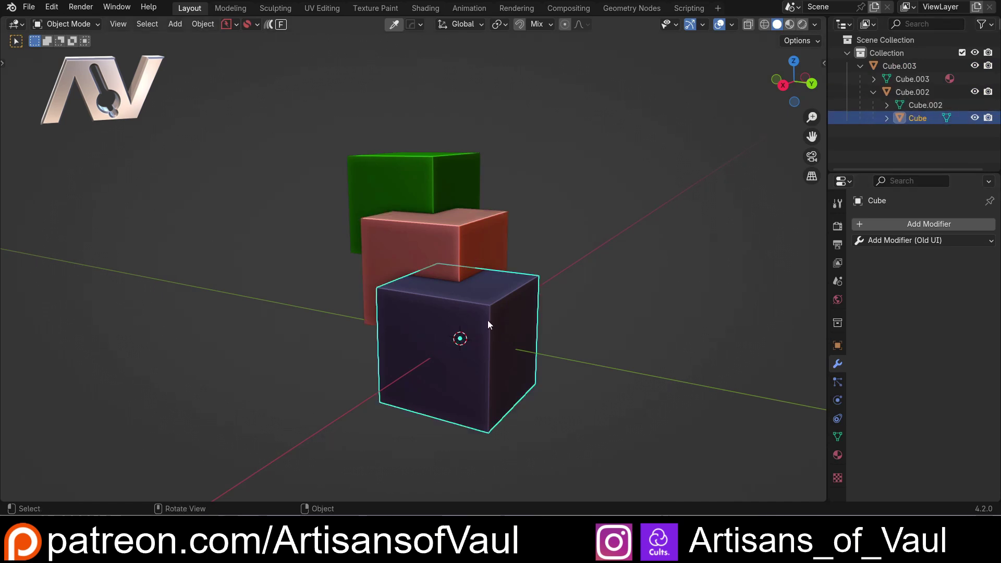
{"action": "left_click", "coordinate": [611, 278]}
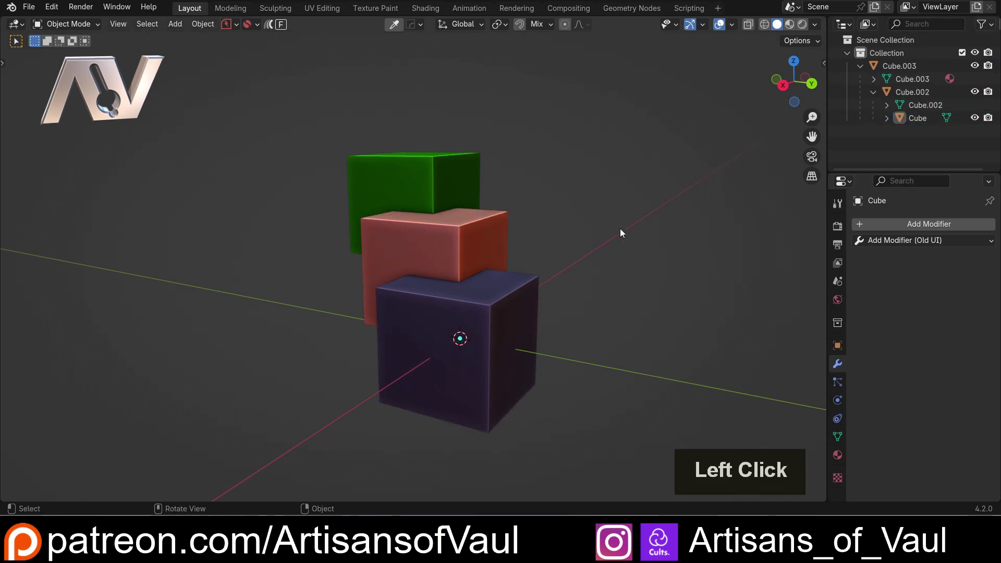
{"action": "left_click", "coordinate": [860, 66]}
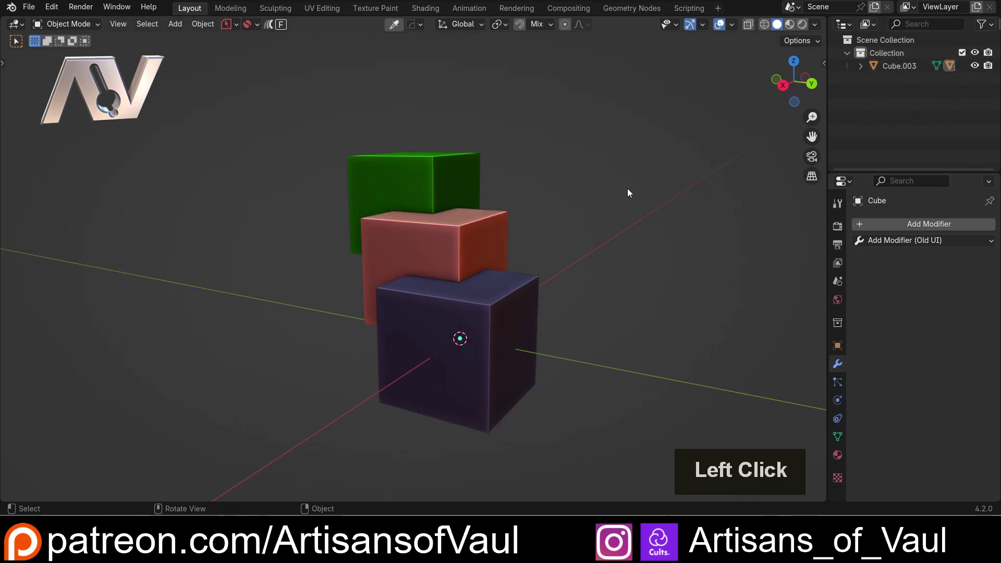
Select the green cube and move the stacked cubes to the left
{"action": "middle_click_drag", "start_coordinate": [627, 193], "coordinate": [514, 214]}
{"action": "left_click", "coordinate": [578, 157]}
{"action": "middle_click_drag", "start_coordinate": [633, 286], "coordinate": [608, 310]}
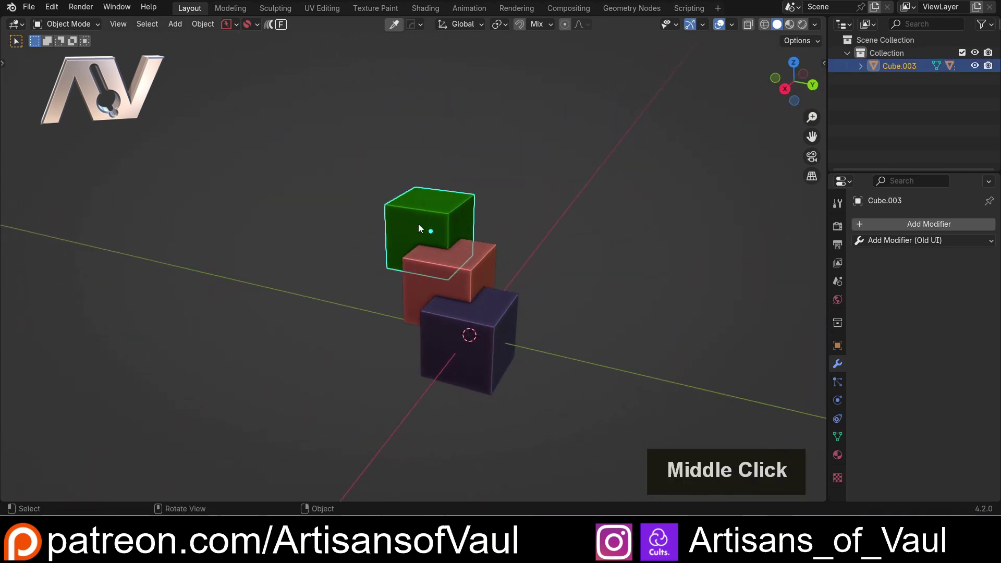
{"action": "left_click", "coordinate": [468, 273]}
{"action": "left_click", "coordinate": [493, 352]}
{"action": "left_click", "coordinate": [470, 237]}
{"action": "middle_click_drag", "start_coordinate": [473, 256], "coordinate": [560, 252]}
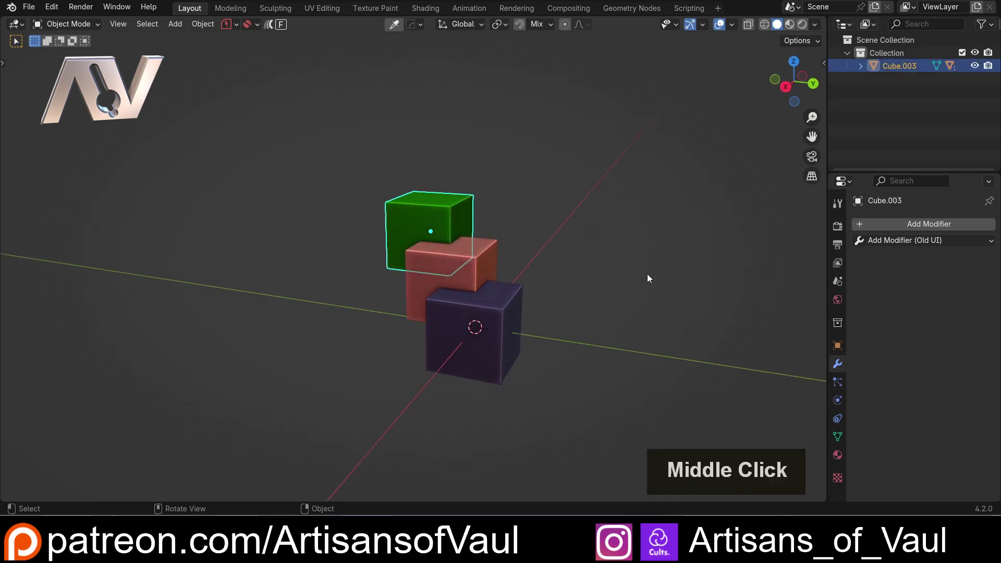
{"action": "key", "text": "g"}
{"action": "left_click", "coordinate": [490, 214]}
Rotate the whole stacked group to a new angle
{"action": "middle_click_drag", "start_coordinate": [489, 214], "coordinate": [480, 251]}
{"action": "key", "text": "r"}
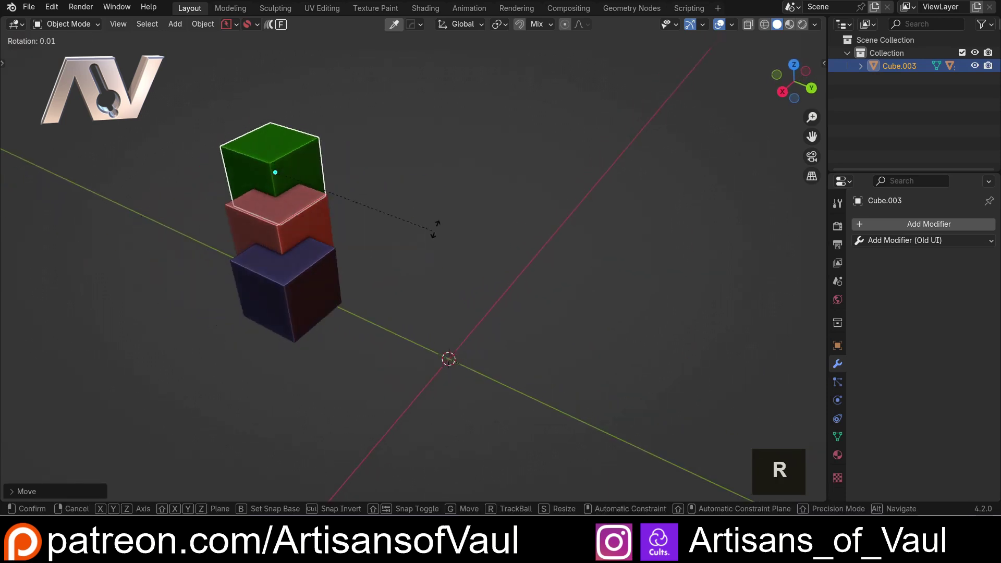
{"action": "left_click", "coordinate": [601, 130]}
{"action": "middle_click_drag", "start_coordinate": [601, 130], "coordinate": [431, 236]}
{"action": "scroll", "coordinate": [464, 289], "scroll_direction": "up", "scroll_amount": 2}
Tilt the red, blue and green cubes one by one to slightly different angles
{"action": "left_click", "coordinate": [430, 236]}
{"action": "middle_click_drag", "start_coordinate": [498, 219], "coordinate": [496, 217]}
{"action": "key", "text": "r"}
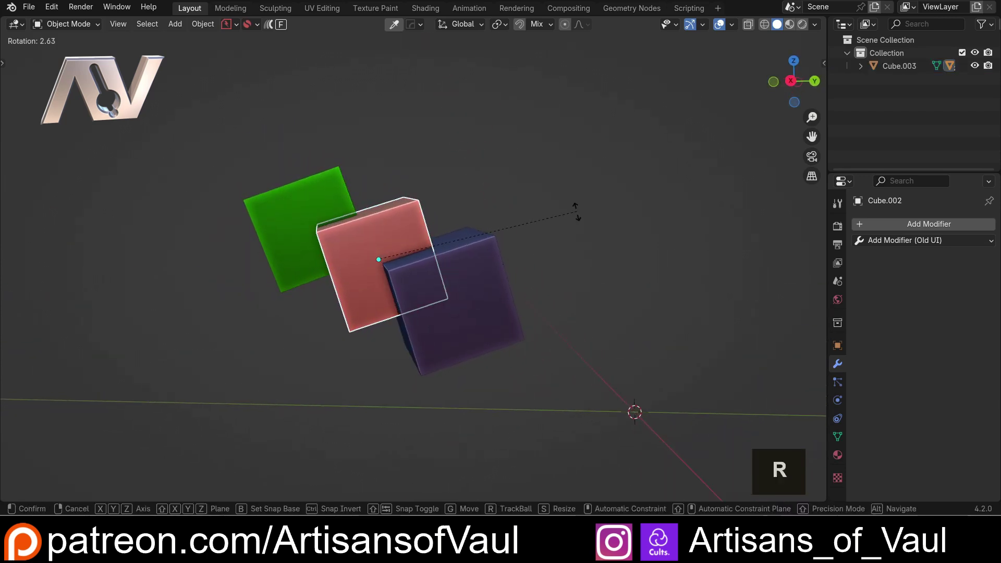
{"action": "left_click", "coordinate": [541, 255]}
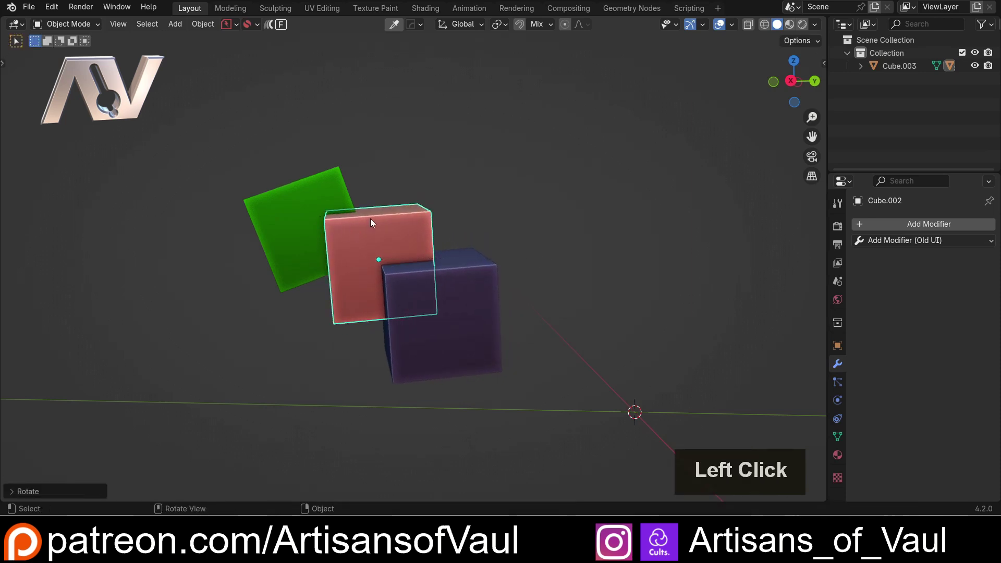
{"action": "left_click", "coordinate": [473, 297]}
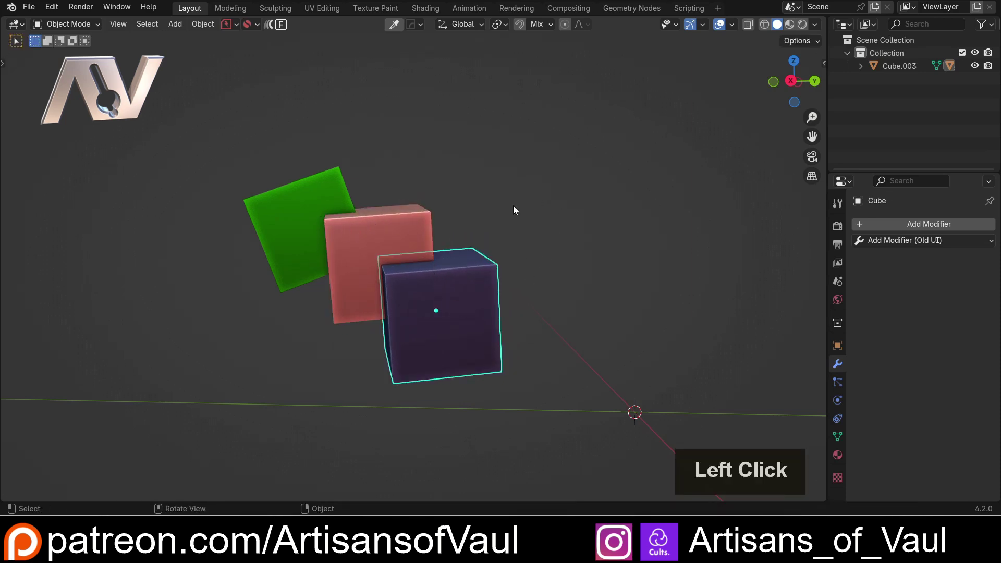
{"action": "middle_click_drag", "start_coordinate": [593, 261], "coordinate": [582, 271]}
{"action": "left_click", "coordinate": [562, 320]}
{"action": "key", "text": "r"}
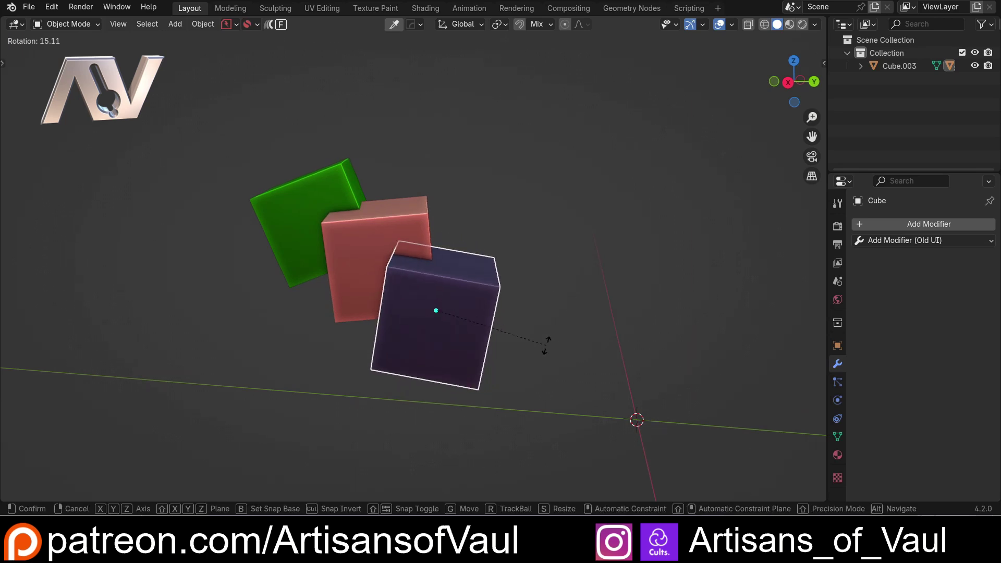
{"action": "left_click", "coordinate": [547, 342]}
{"action": "left_click", "coordinate": [307, 184]}
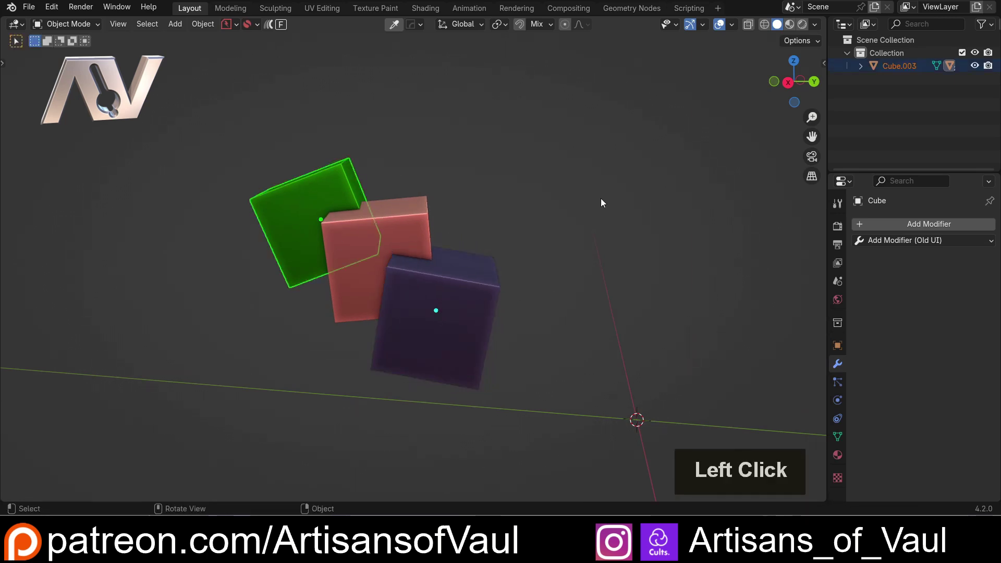
{"action": "key", "text": "r"}
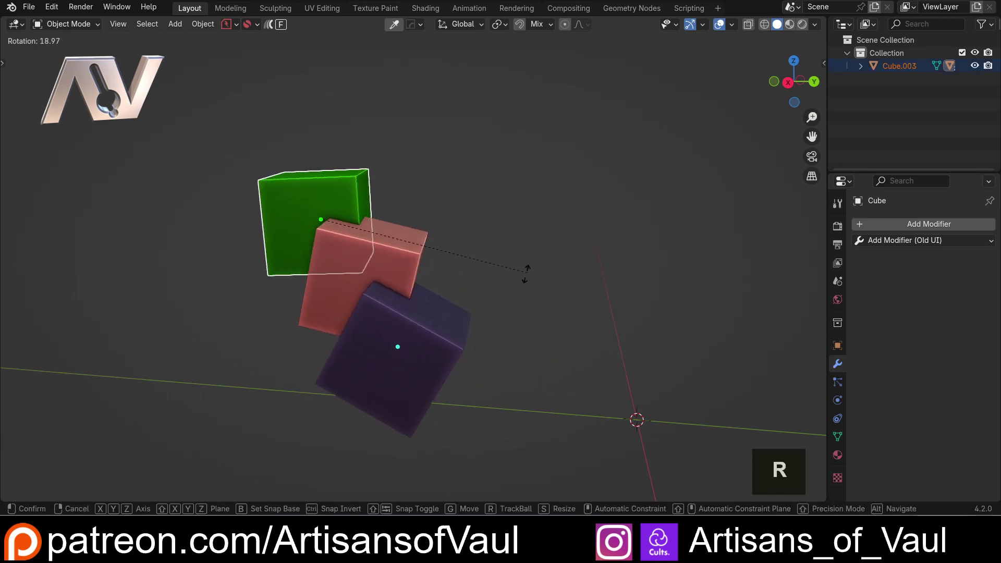
{"action": "left_click", "coordinate": [515, 268]}
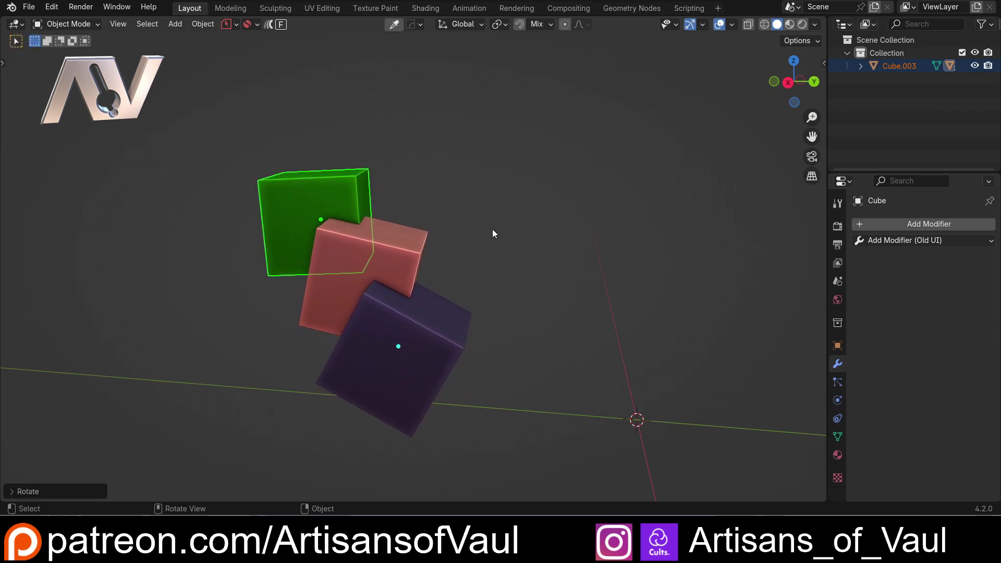
Orbit and zoom the view to inspect the tilted cubes
{"action": "scroll", "coordinate": [442, 182], "scroll_direction": "down", "scroll_amount": 3}
{"action": "left_click", "coordinate": [458, 171]}
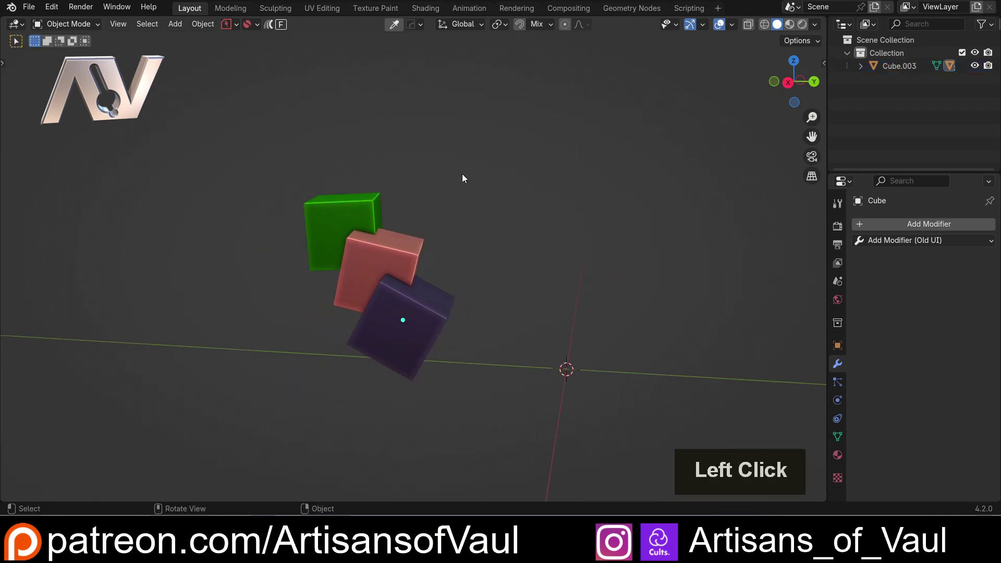
{"action": "middle_click_drag", "start_coordinate": [457, 171], "coordinate": [437, 192]}
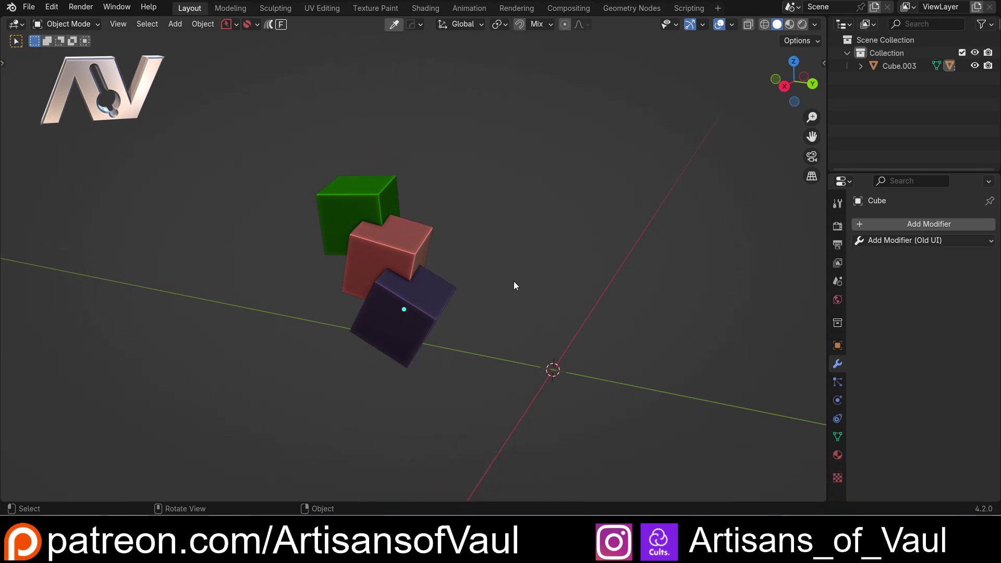
{"action": "scroll", "coordinate": [514, 284], "scroll_direction": "up", "scroll_amount": 4}
{"action": "middle_click_drag", "start_coordinate": [513, 280], "coordinate": [570, 239]}
{"action": "scroll", "coordinate": [502, 270], "scroll_direction": "down", "scroll_amount": 2}
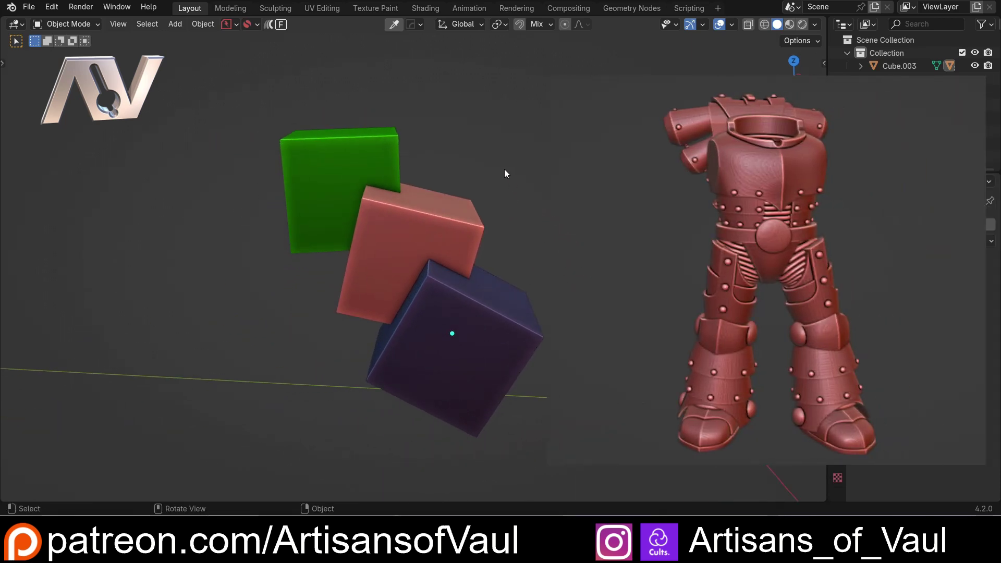
{"action": "left_click", "coordinate": [383, 157]}
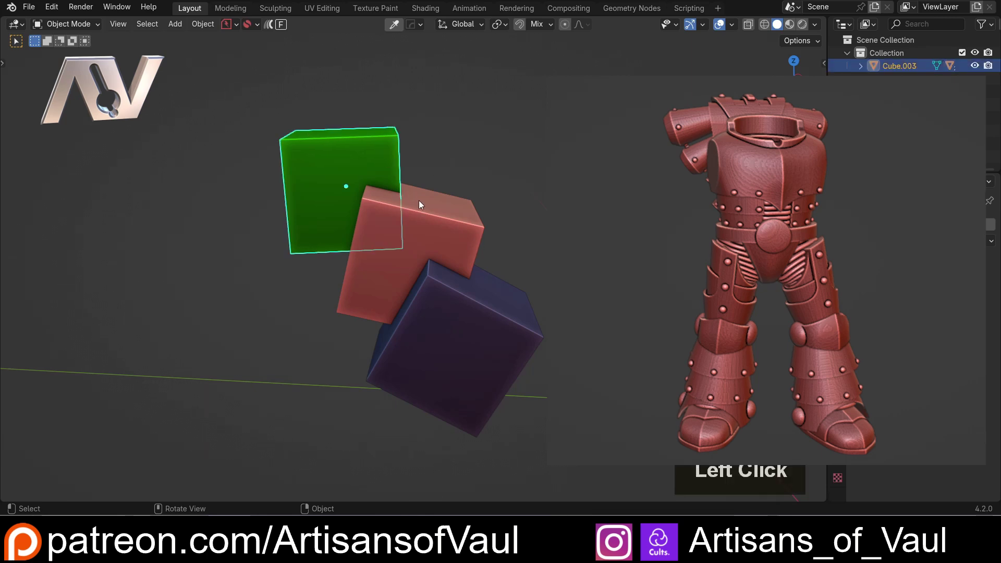
{"action": "double_click", "coordinate": [516, 317]}
{"action": "left_click", "coordinate": [593, 214]}
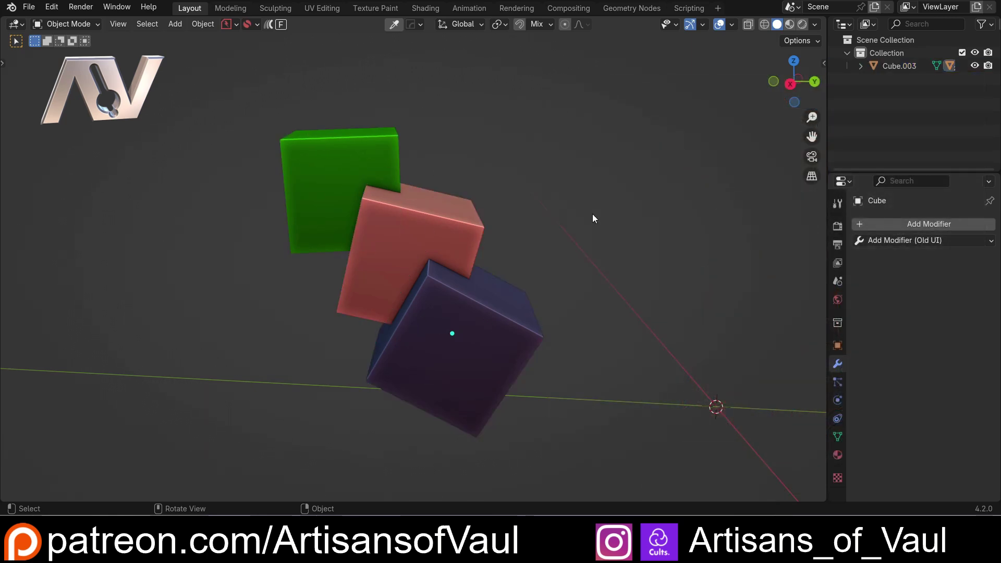
{"action": "left_click", "coordinate": [378, 152]}
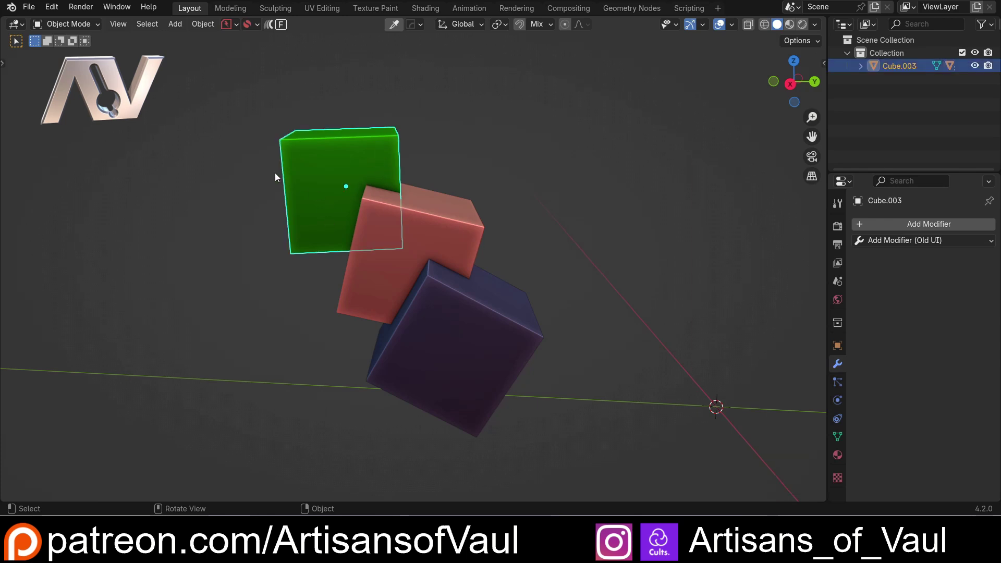
{"action": "left_click", "coordinate": [449, 249]}
{"action": "double_click", "coordinate": [500, 323]}
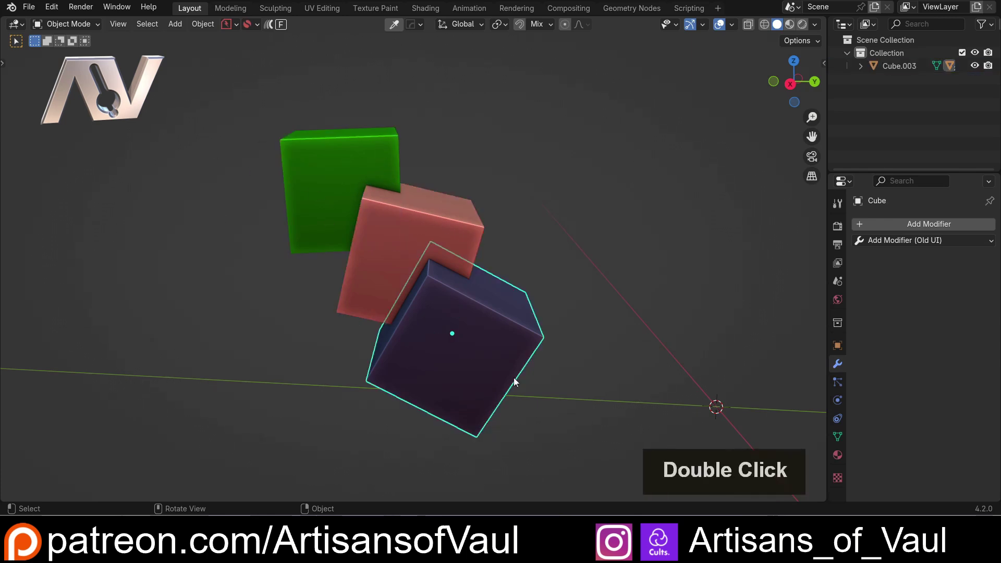
{"action": "left_click", "coordinate": [593, 229]}
{"action": "double_click", "coordinate": [338, 183]}
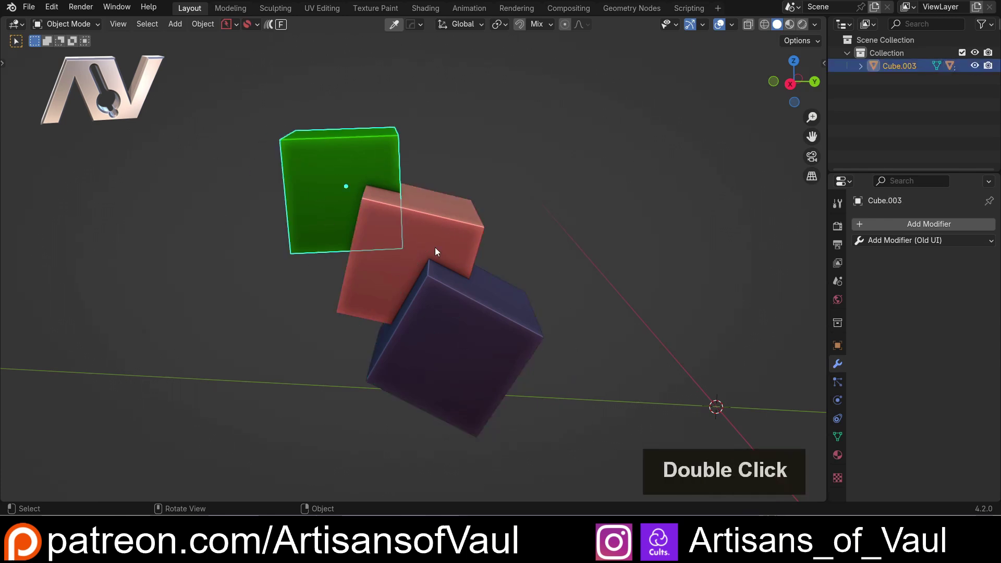
{"action": "left_click", "coordinate": [585, 258]}
{"action": "middle_click_drag", "start_coordinate": [584, 258], "coordinate": [561, 276]}
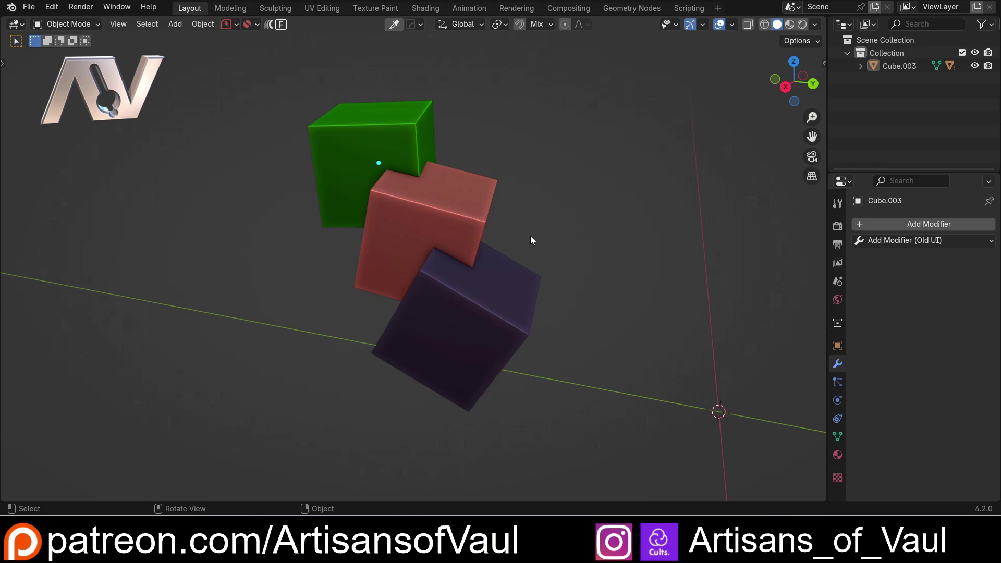
{"action": "middle_click_drag", "start_coordinate": [530, 238], "coordinate": [551, 252]}
{"action": "scroll", "coordinate": [533, 259], "scroll_direction": "up", "scroll_amount": 2}
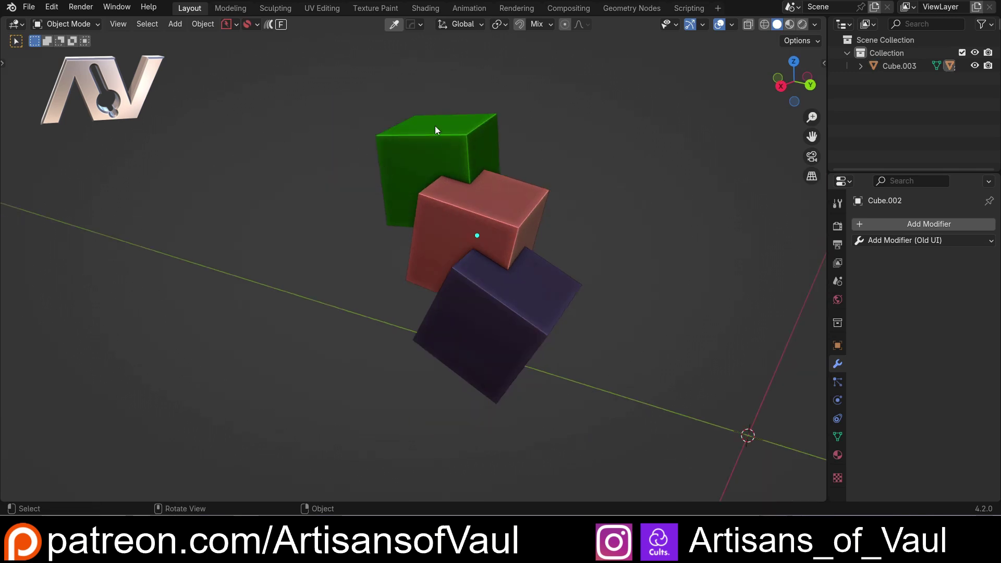
{"action": "middle_click_drag", "start_coordinate": [587, 299], "coordinate": [619, 253]}
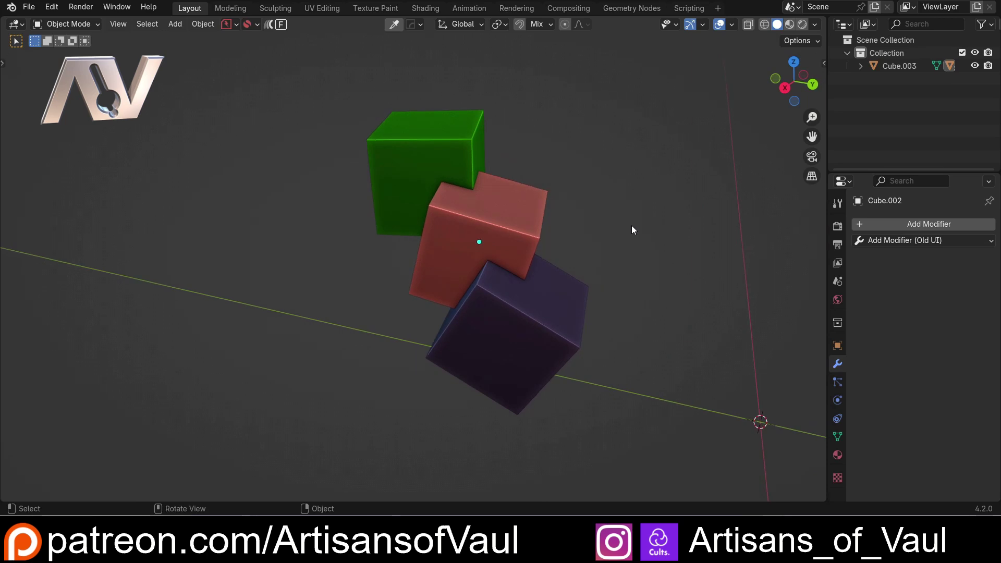
{"action": "scroll", "coordinate": [624, 205], "scroll_direction": "up", "scroll_amount": 1}
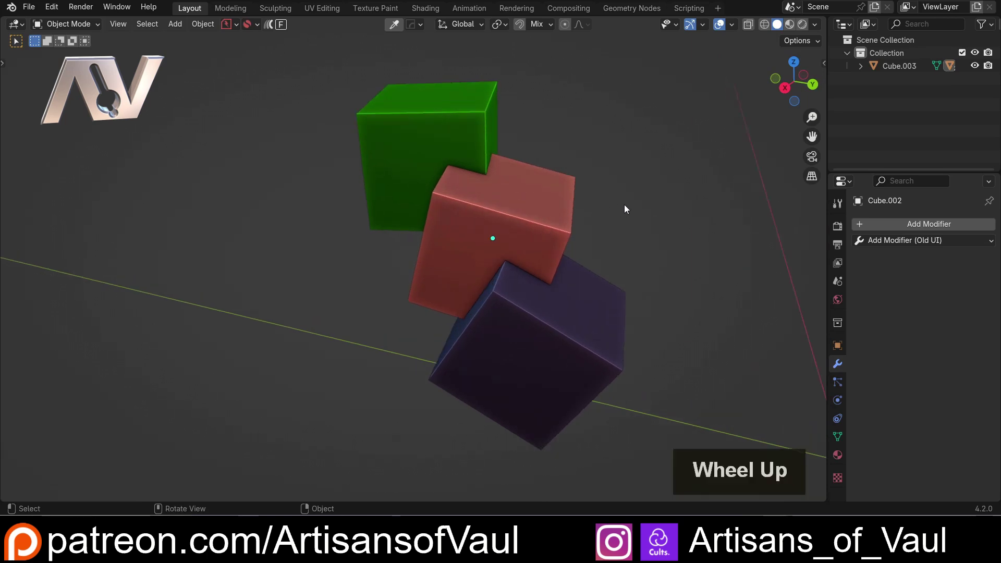
{"action": "middle_click_drag", "start_coordinate": [590, 179], "coordinate": [542, 310]}
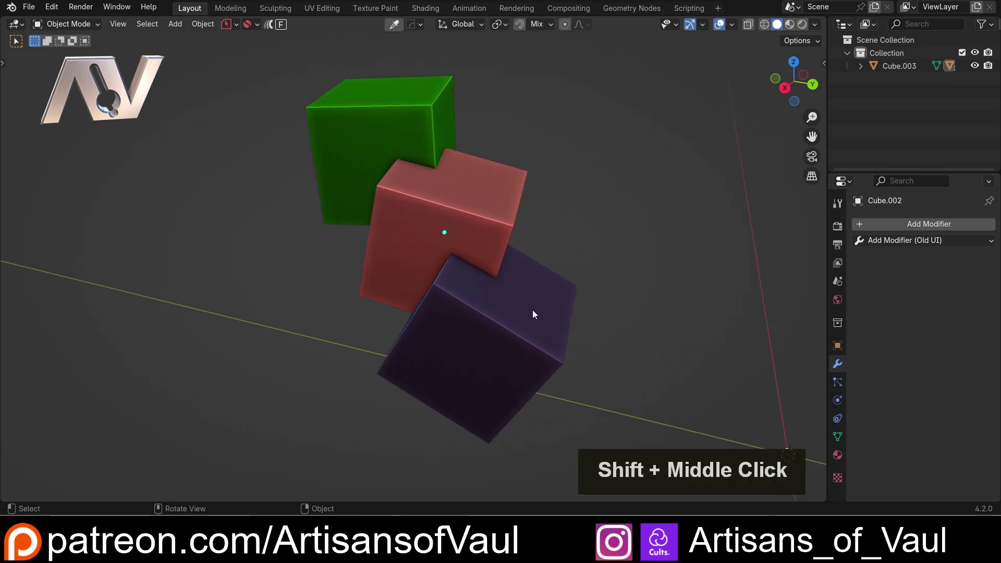
{"action": "left_click", "coordinate": [528, 322]}
{"action": "left_click", "coordinate": [493, 201], "text": "shift"}
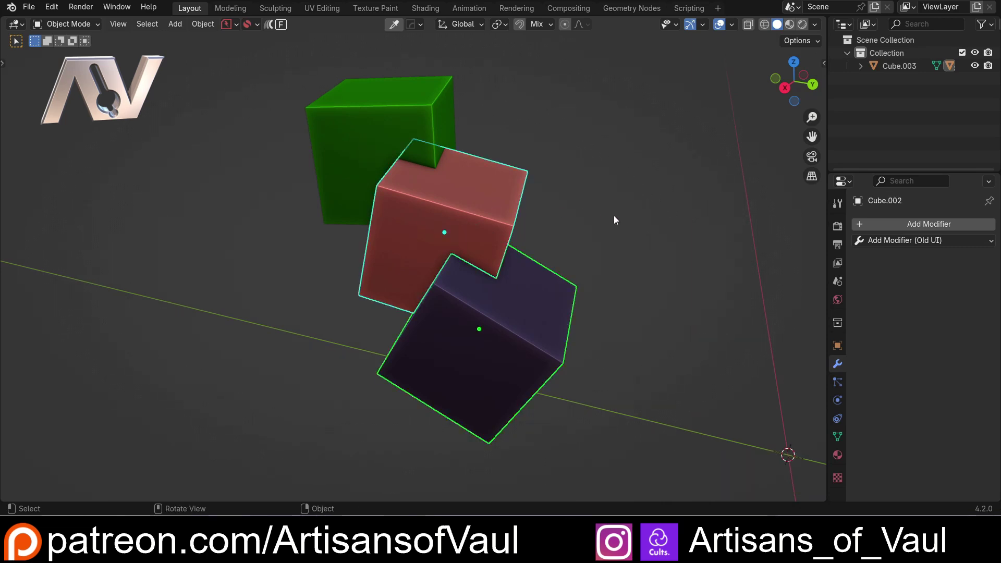
{"action": "key", "text": "ctrl+KP_Add"}
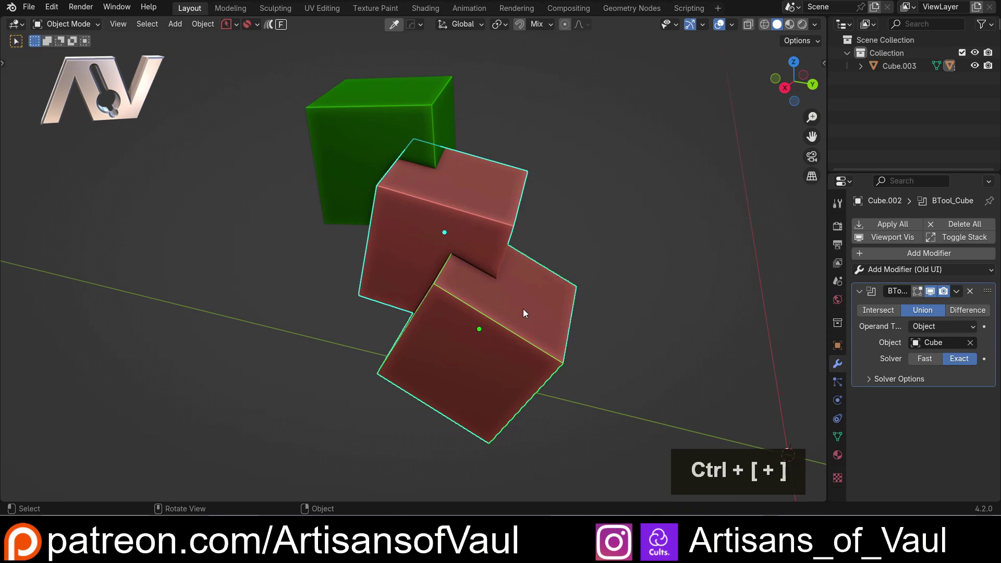
{"action": "scroll", "coordinate": [521, 301], "scroll_direction": "down", "scroll_amount": 1}
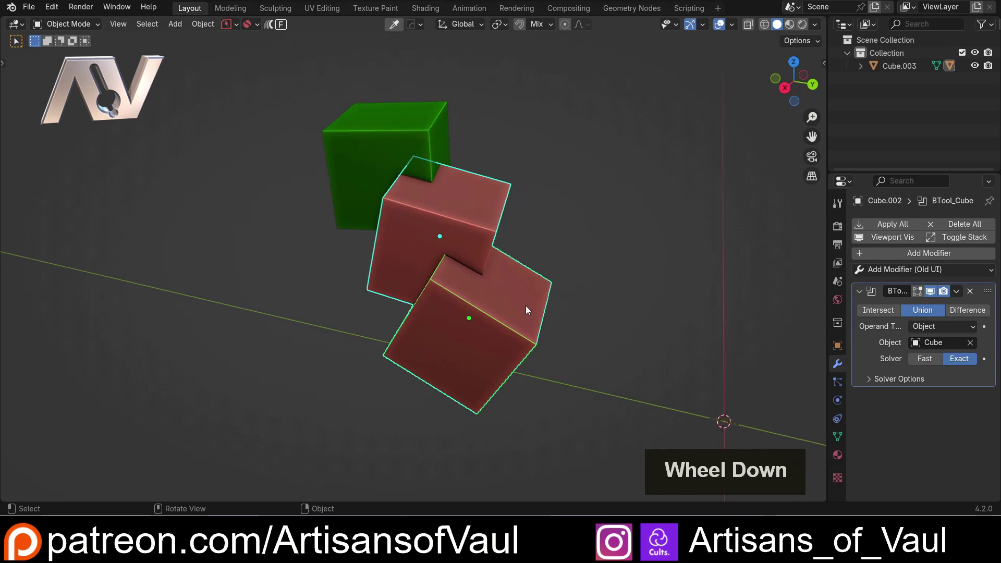
{"action": "scroll", "coordinate": [481, 252], "scroll_direction": "up", "scroll_amount": 2}
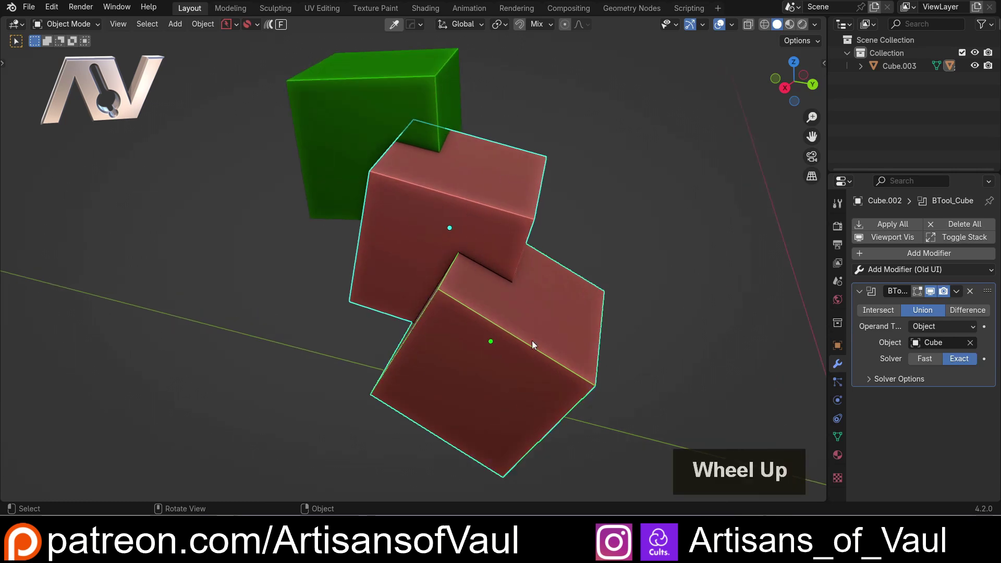
{"action": "left_click", "coordinate": [480, 316]}
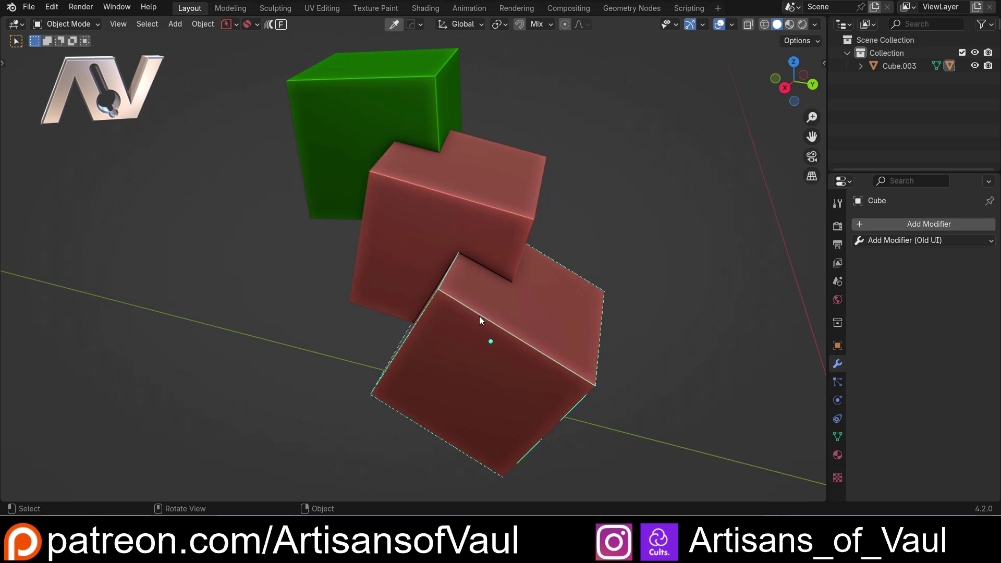
{"action": "key", "text": "h"}
Undo the earlier union and instead union the red cube into the green cube
{"action": "key", "text": "ctrl+z"}
{"action": "key", "text": "ctrl+z"}
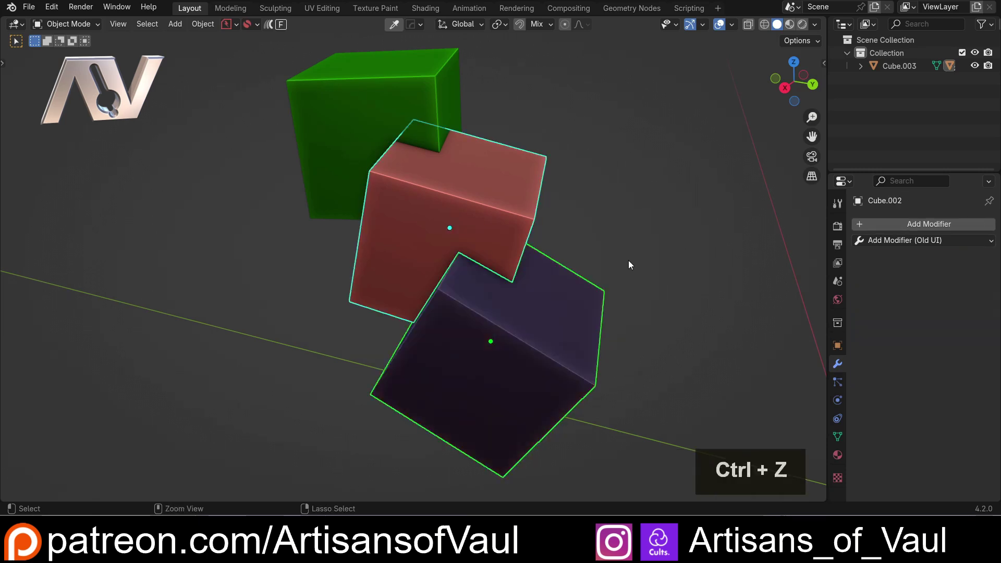
{"action": "left_click", "coordinate": [636, 236]}
{"action": "middle_click_drag", "start_coordinate": [398, 117], "coordinate": [475, 223], "text": "shift"}
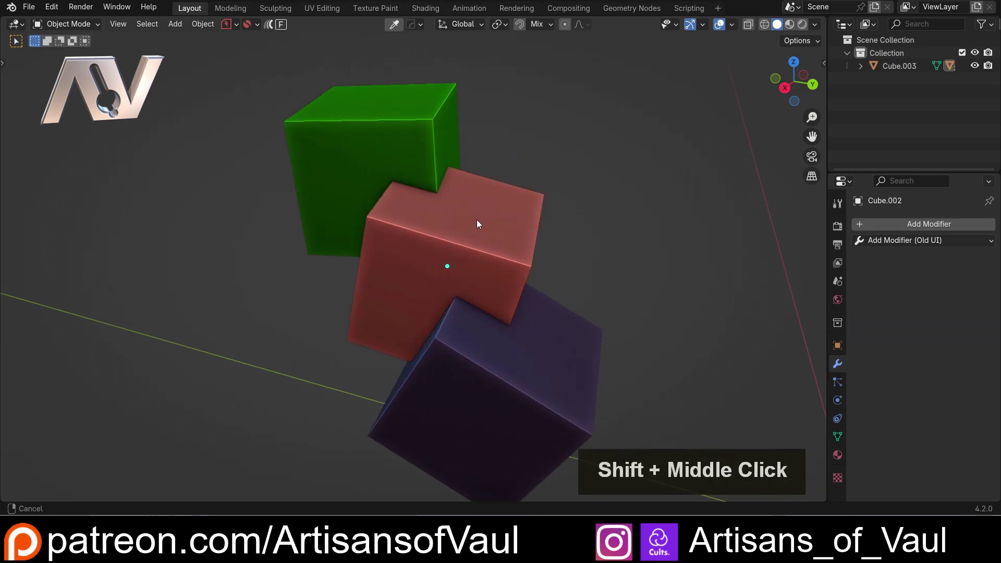
{"action": "left_click", "coordinate": [477, 224]}
{"action": "left_click", "coordinate": [409, 129], "text": "shift"}
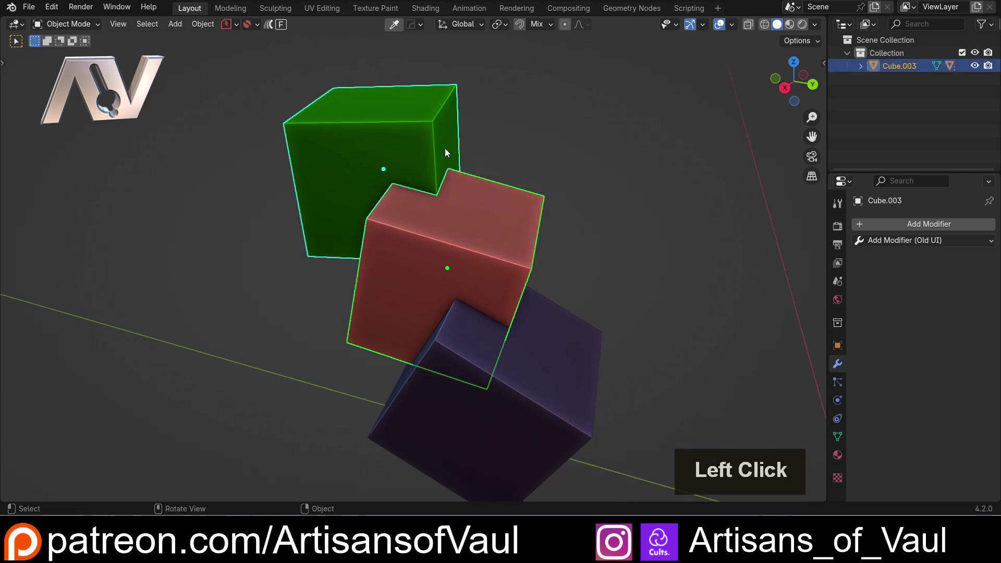
{"action": "key", "text": "ctrl+KP_Add"}
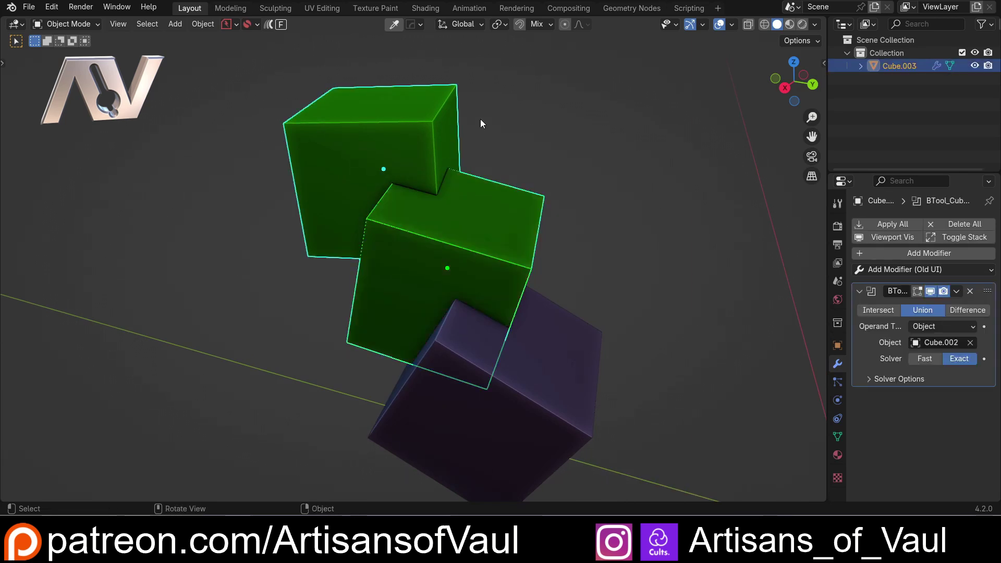
Apply the green cube's BTool union modifier from the modifier dropdown
{"action": "left_click", "coordinate": [483, 236]}
{"action": "key", "text": "Escape"}
{"action": "left_click", "coordinate": [516, 262]}
{"action": "middle_click_drag", "start_coordinate": [502, 258], "coordinate": [336, 217]}
{"action": "left_click", "coordinate": [499, 139]}
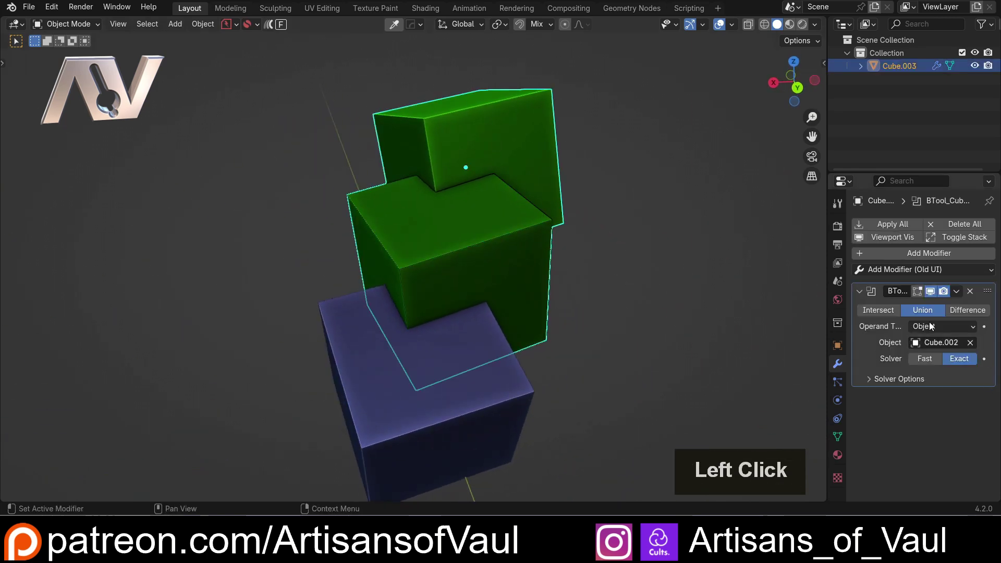
{"action": "left_click", "coordinate": [960, 294]}
{"action": "left_click", "coordinate": [912, 311]}
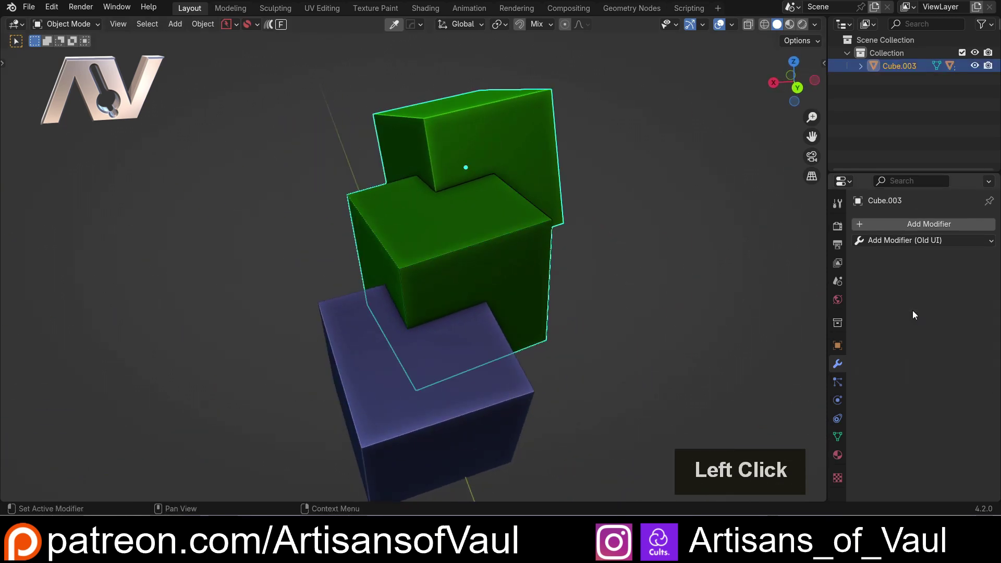
{"action": "left_click", "coordinate": [520, 230]}
Move Cube.002 out beside the other cubes
{"action": "middle_click_drag", "start_coordinate": [557, 248], "coordinate": [592, 239]}
{"action": "key", "text": "g"}
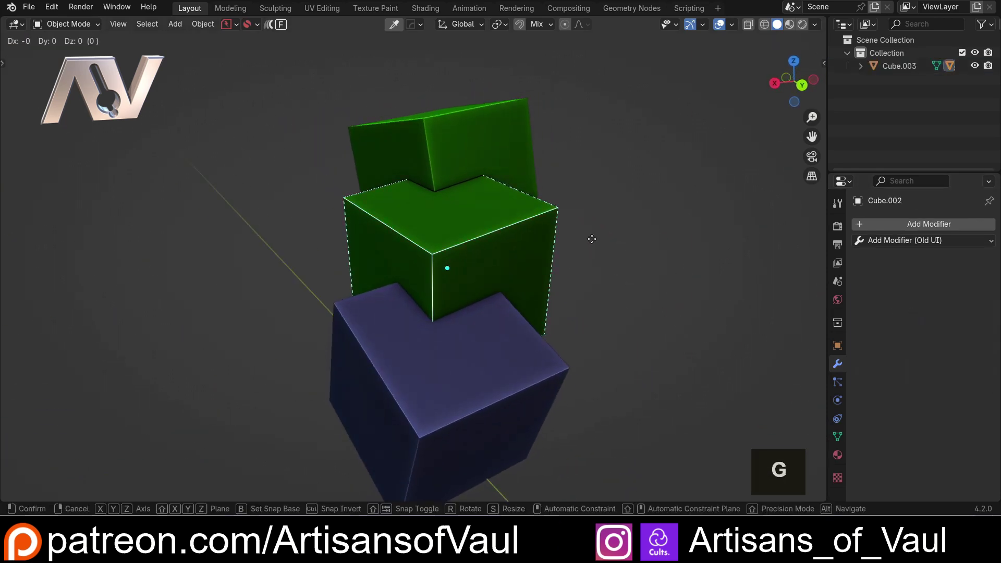
{"action": "left_click", "coordinate": [664, 223]}
{"action": "scroll", "coordinate": [546, 148], "scroll_direction": "down", "scroll_amount": 3}
{"action": "middle_click", "coordinate": [578, 166]}
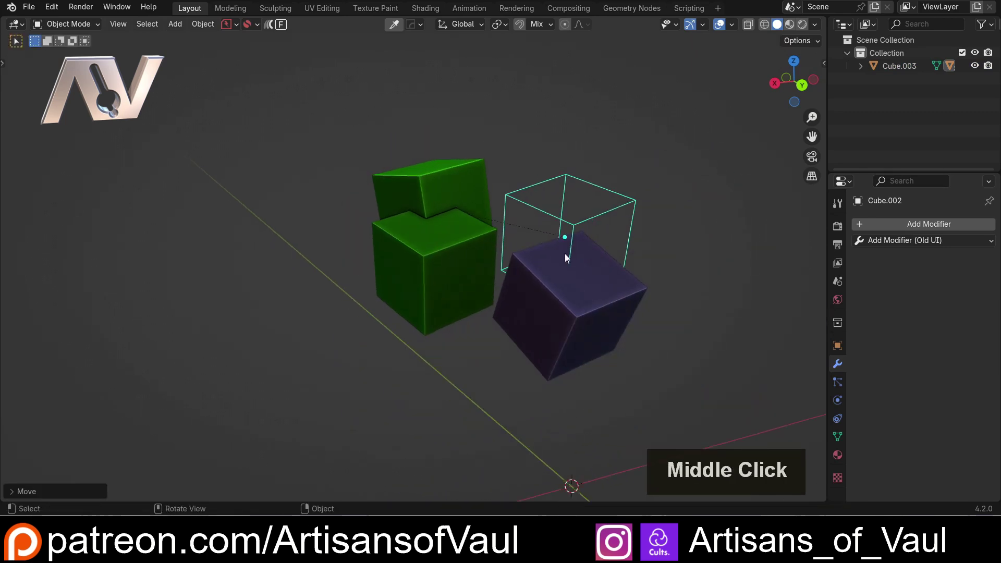
{"action": "scroll", "coordinate": [565, 253], "scroll_direction": "up", "scroll_amount": 3}
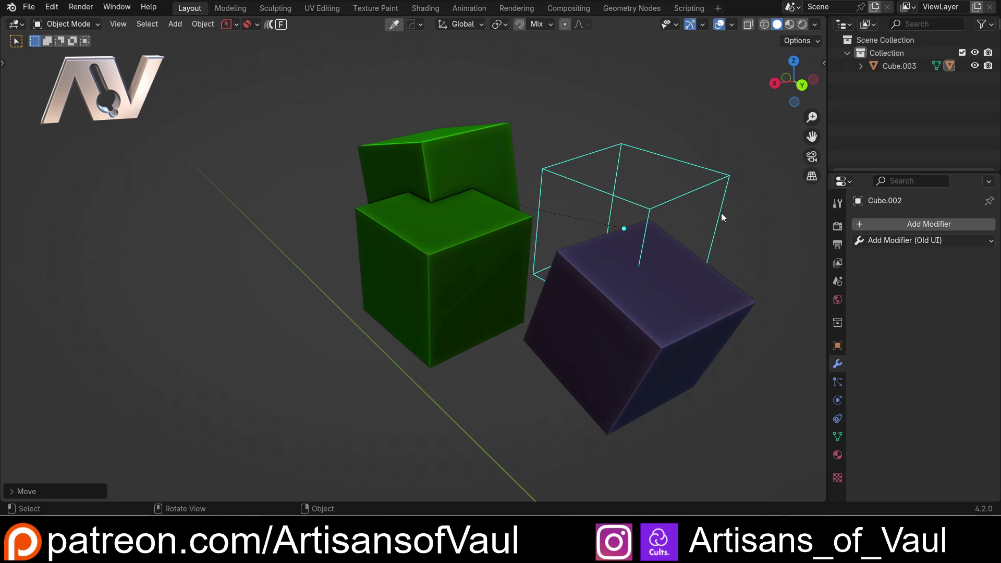
Cancel a rotation, hide the wireframe cube, then undo twice back to separate cubes
{"action": "key", "text": "r"}
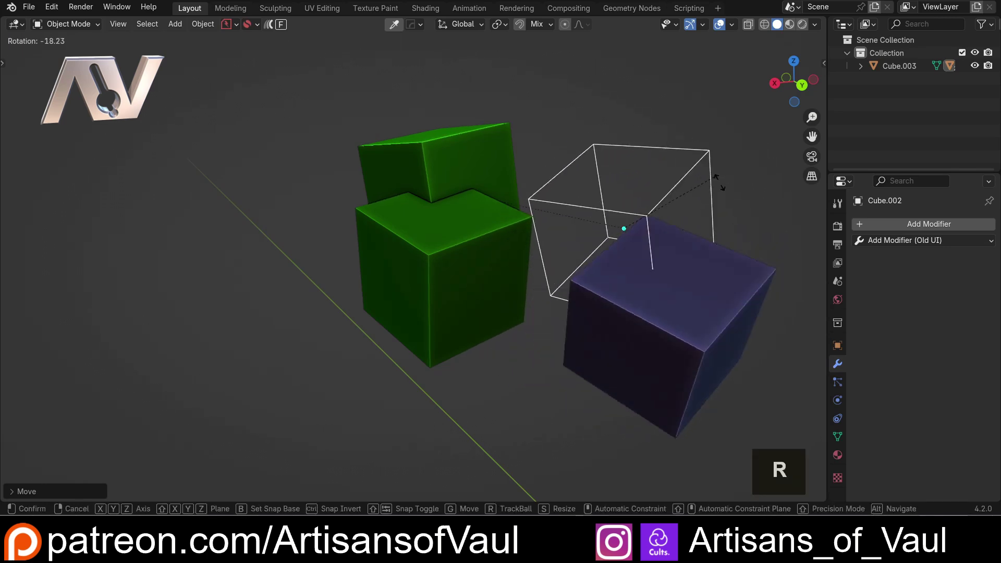
{"action": "key", "text": "Escape"}
{"action": "left_click", "coordinate": [619, 206]}
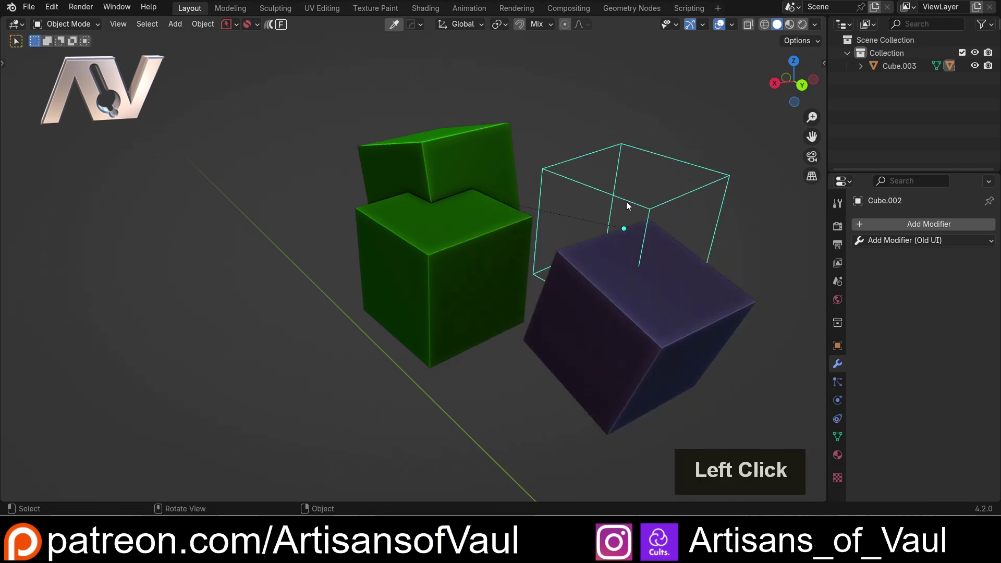
{"action": "key", "text": "h"}
{"action": "key", "text": "ctrl+z"}
{"action": "key", "text": "ctrl+z"}
{"action": "key", "text": "ctrl+z"}
{"action": "key", "text": "ctrl+z"}
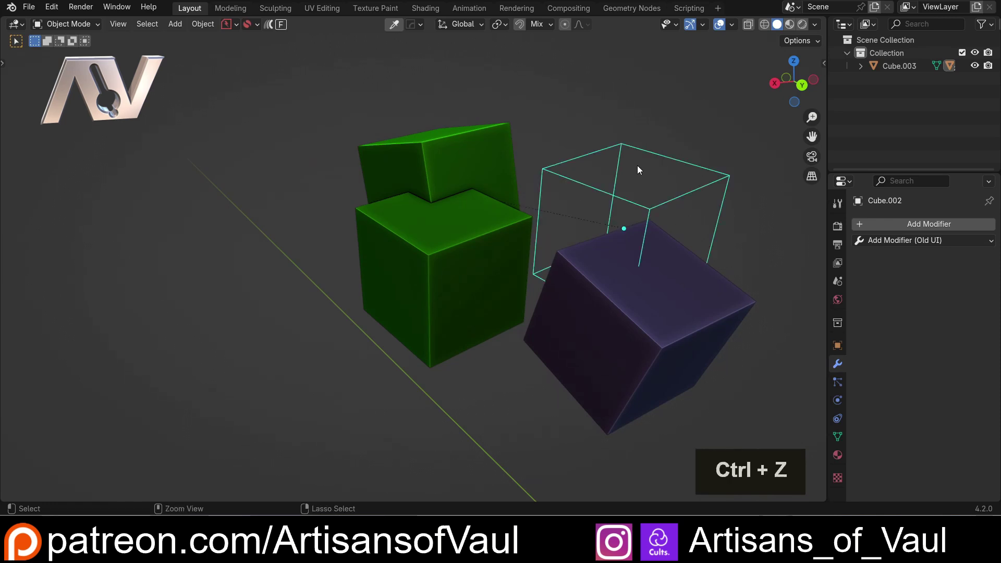
{"action": "key", "text": "ctrl+z"}
{"action": "key", "text": "ctrl+z"}
{"action": "key", "text": "ctrl+z"}
{"action": "middle_click_drag", "start_coordinate": [636, 165], "coordinate": [662, 270]}
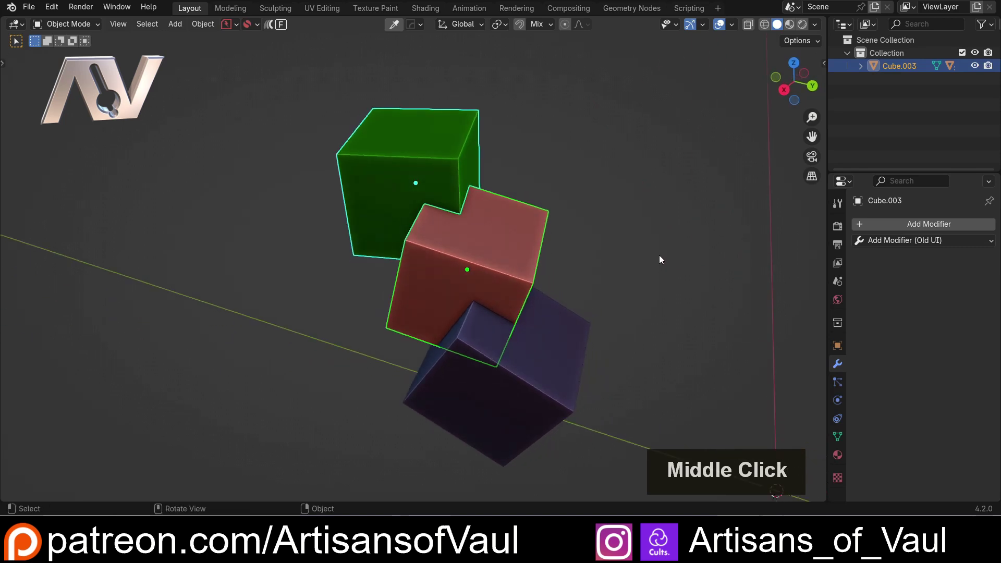
{"action": "left_click", "coordinate": [657, 255]}
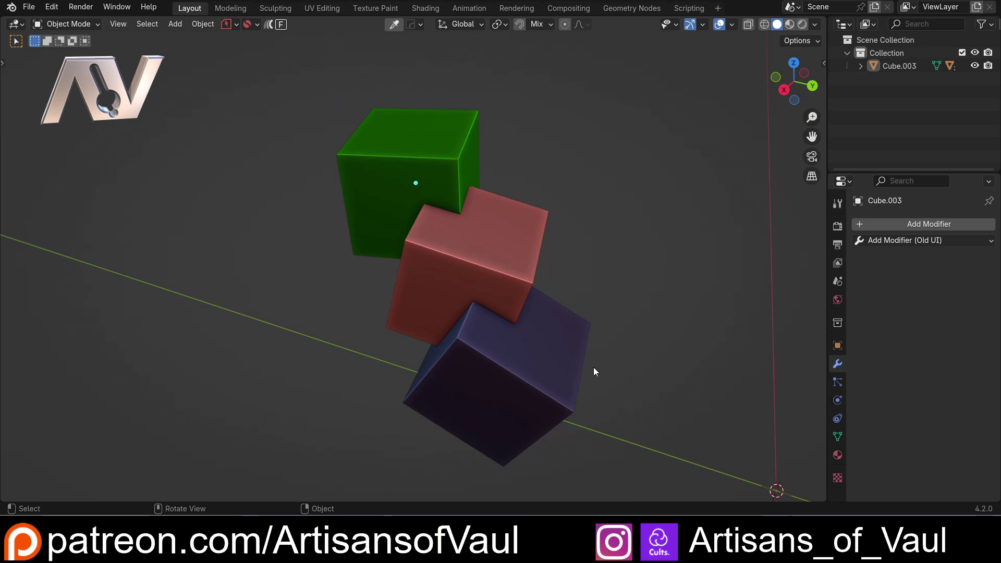
{"action": "left_click", "coordinate": [510, 279]}
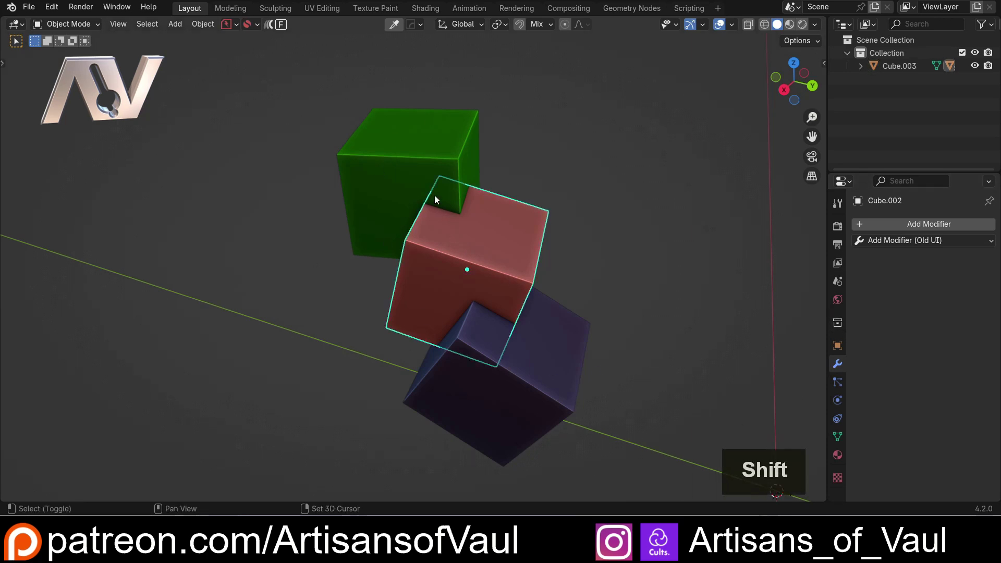
{"action": "left_click", "coordinate": [417, 151], "text": "shift"}
{"action": "key", "text": "ctrl+KP_Add"}
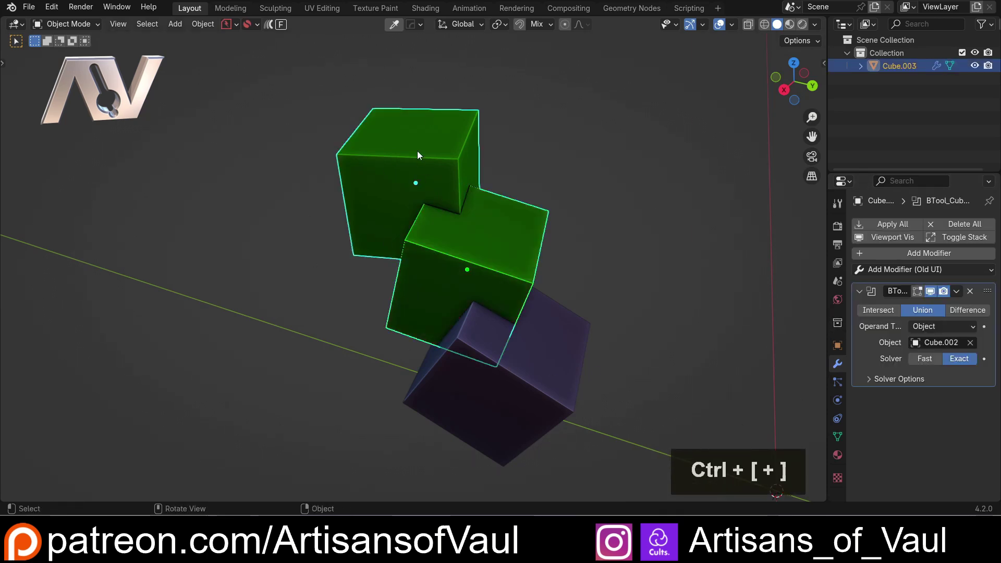
{"action": "left_click", "coordinate": [956, 291]}
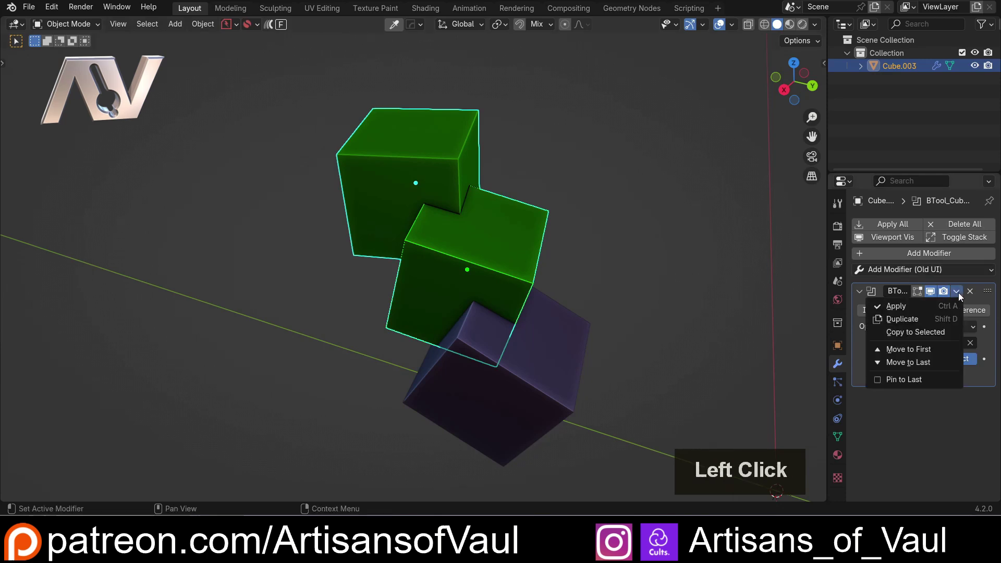
{"action": "left_click", "coordinate": [911, 307]}
{"action": "key", "text": "ctrl+z"}
{"action": "key", "text": "ctrl+z"}
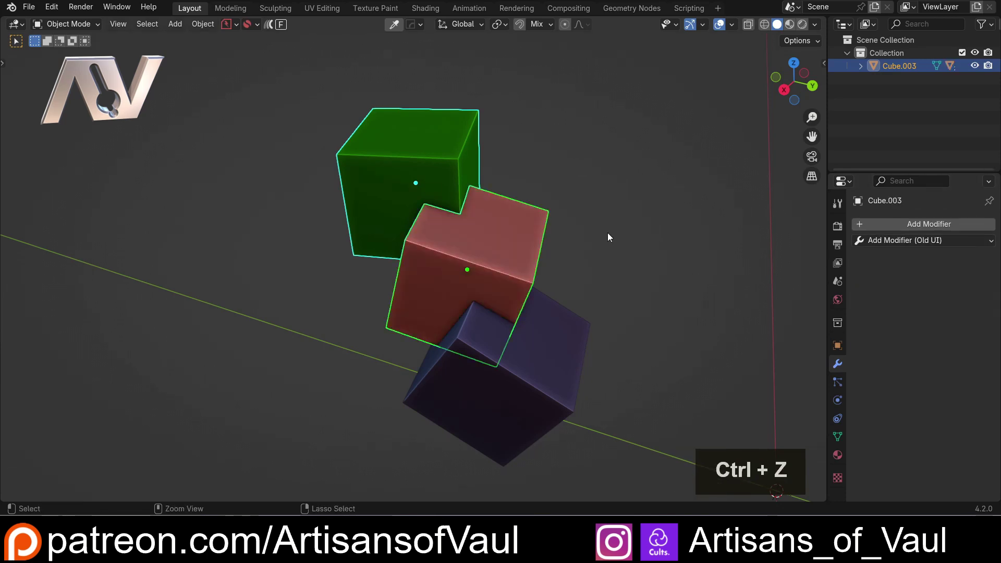
{"action": "left_click", "coordinate": [631, 282]}
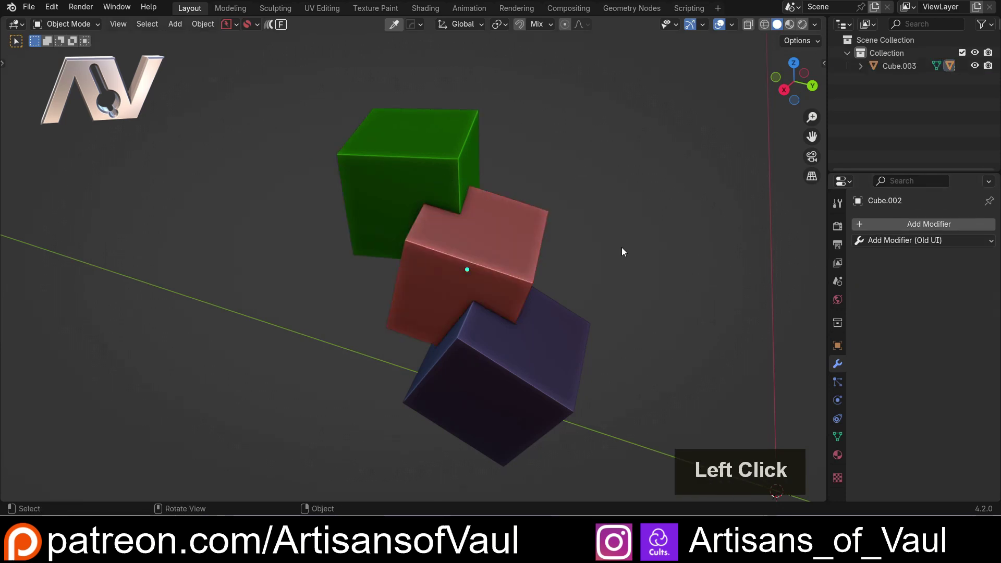
{"action": "left_click", "coordinate": [560, 353]}
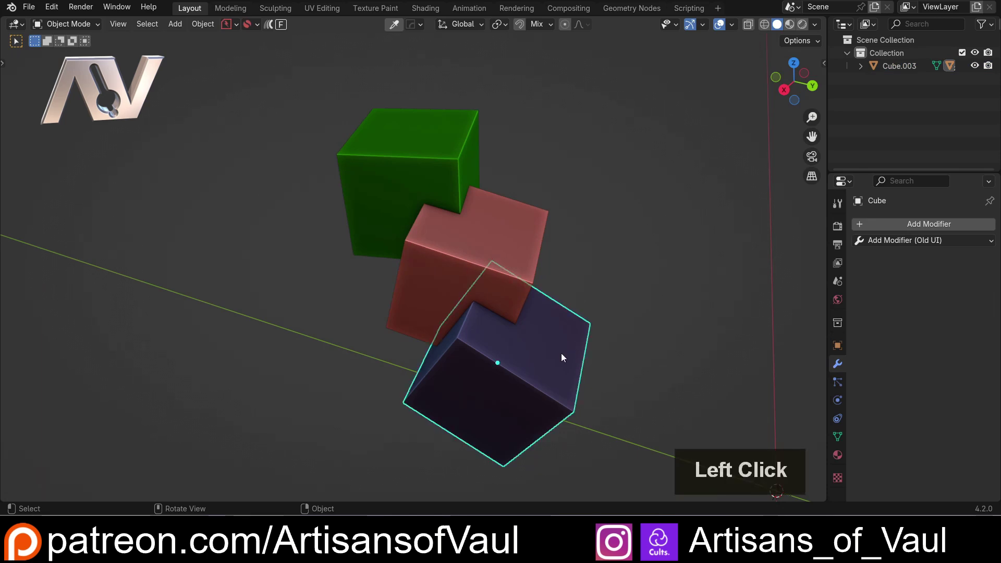
{"action": "left_click", "coordinate": [540, 256], "text": "shift"}
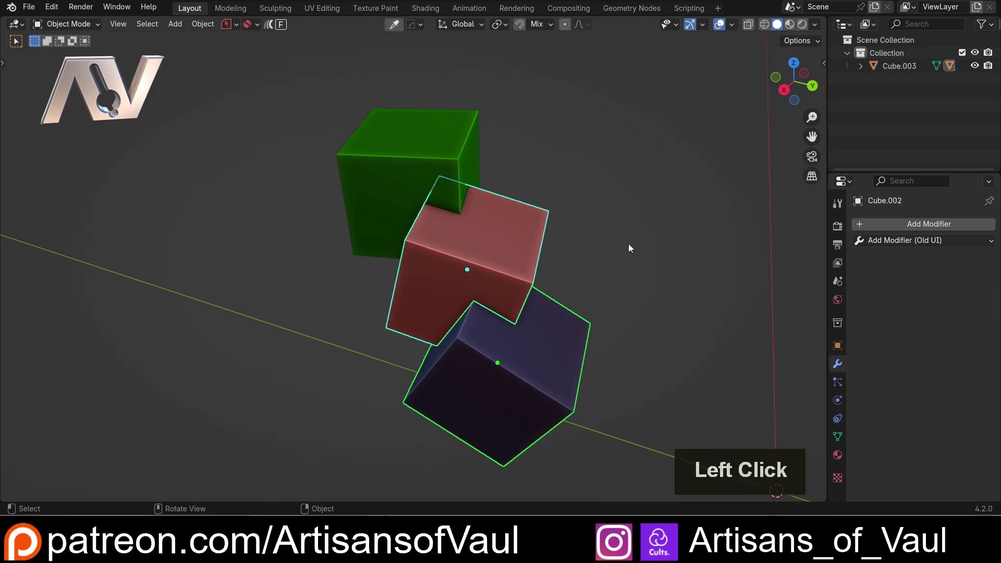
{"action": "key", "text": "ctrl+shift+plus"}
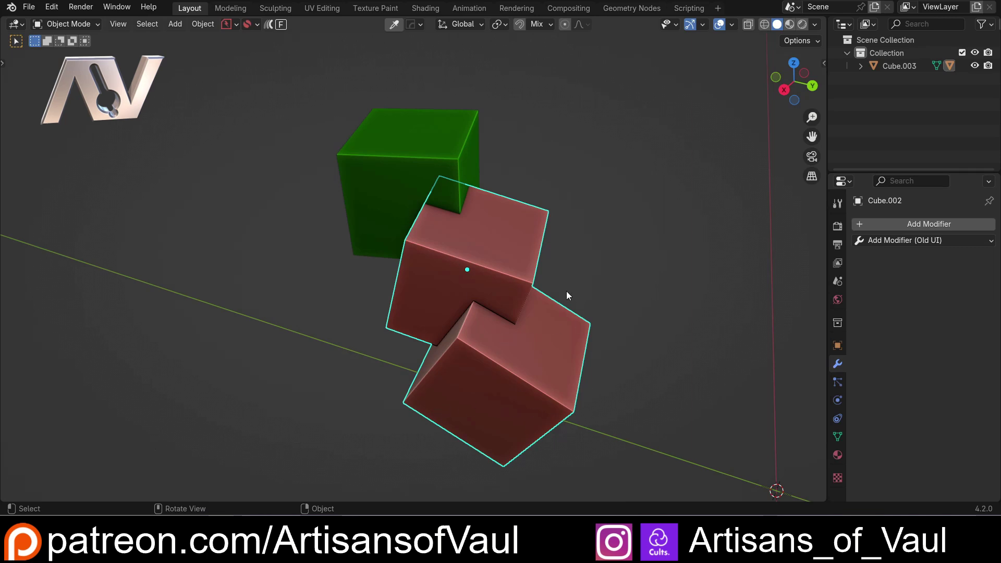
{"action": "middle_click_drag", "start_coordinate": [566, 292], "coordinate": [599, 240]}
{"action": "key", "text": "ctrl+z"}
{"action": "left_click", "coordinate": [614, 292]}
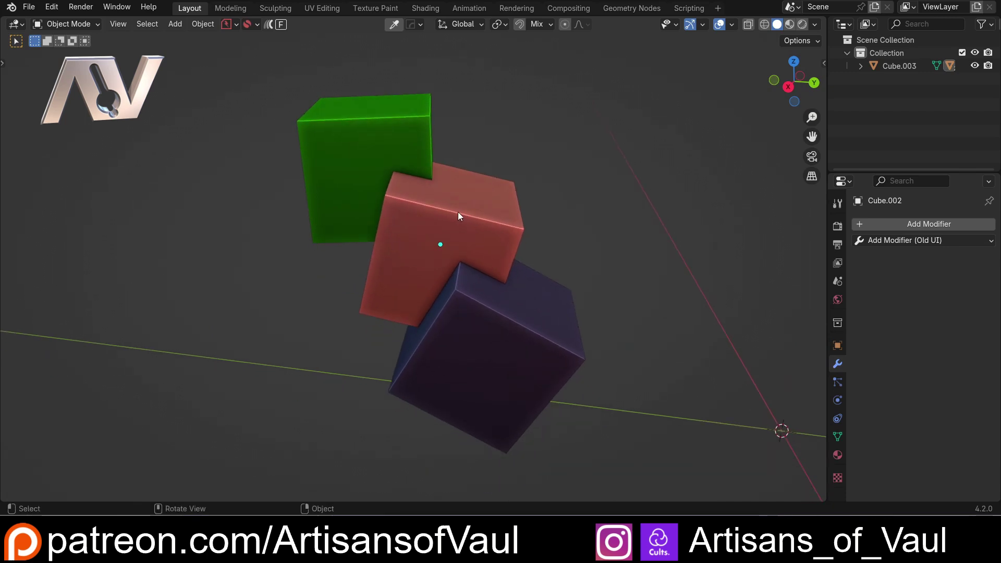
{"action": "left_click", "coordinate": [515, 335]}
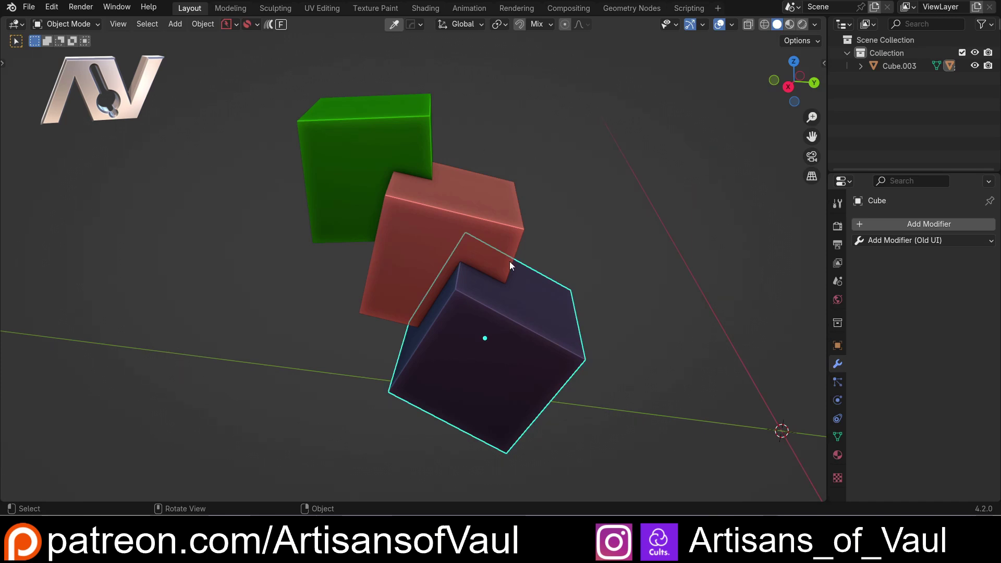
{"action": "left_click", "coordinate": [633, 267]}
{"action": "middle_click_drag", "start_coordinate": [603, 291], "coordinate": [459, 232]}
{"action": "scroll", "coordinate": [409, 291], "scroll_direction": "up", "scroll_amount": 2}
{"action": "left_click", "coordinate": [458, 217]}
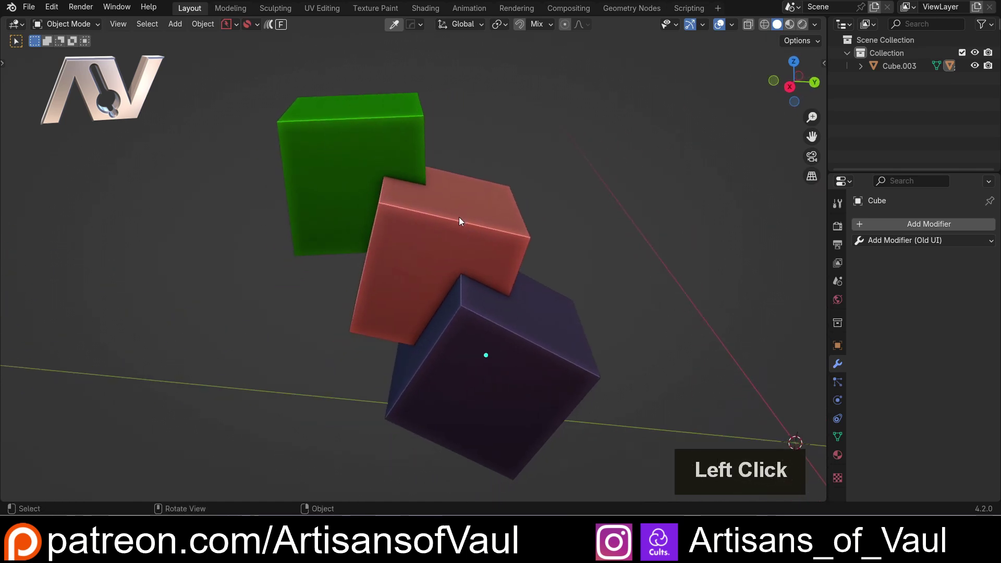
{"action": "left_click", "coordinate": [376, 145], "text": "shift"}
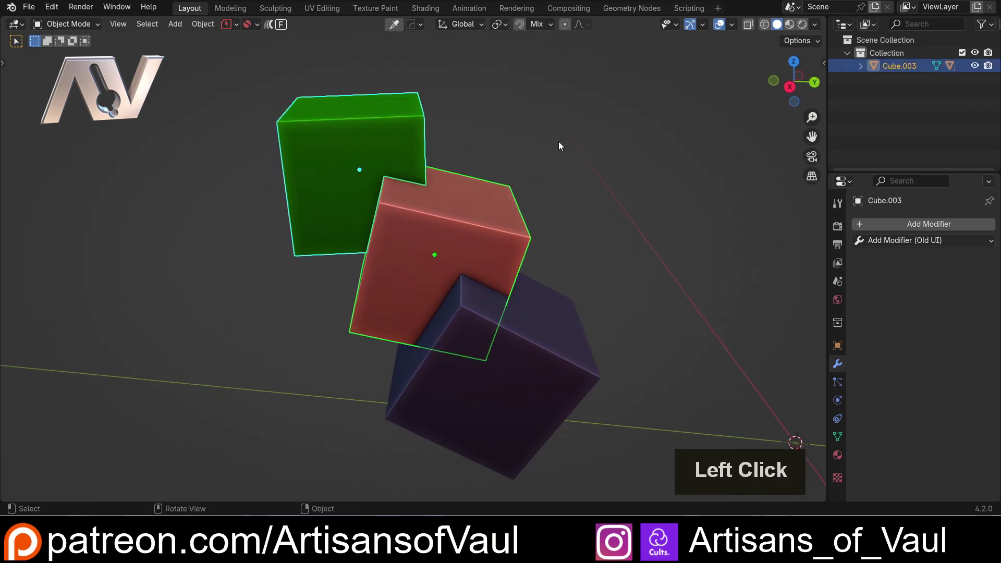
{"action": "middle_click_drag", "start_coordinate": [564, 141], "coordinate": [520, 157]}
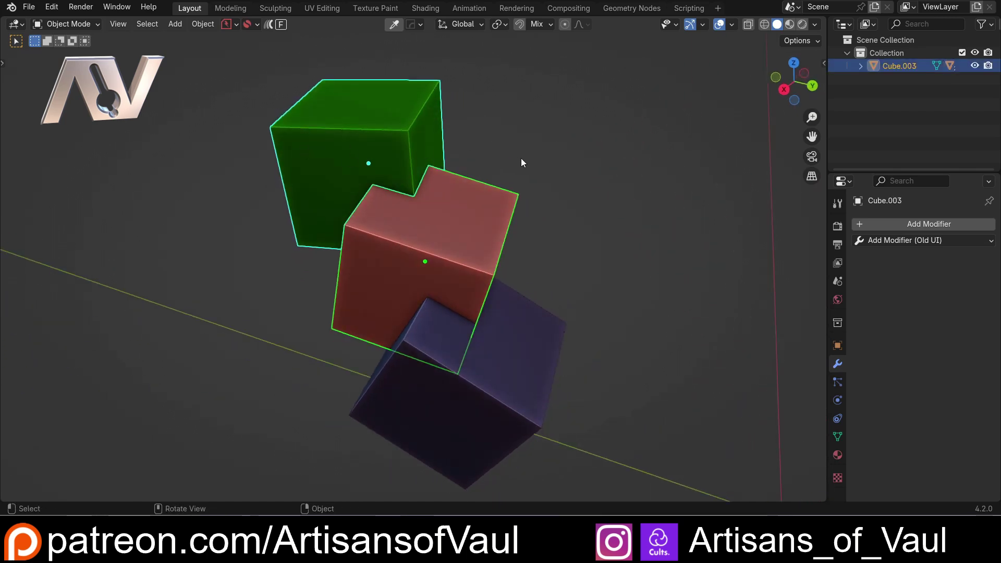
{"action": "key", "text": "ctrl+shift+KP_Add"}
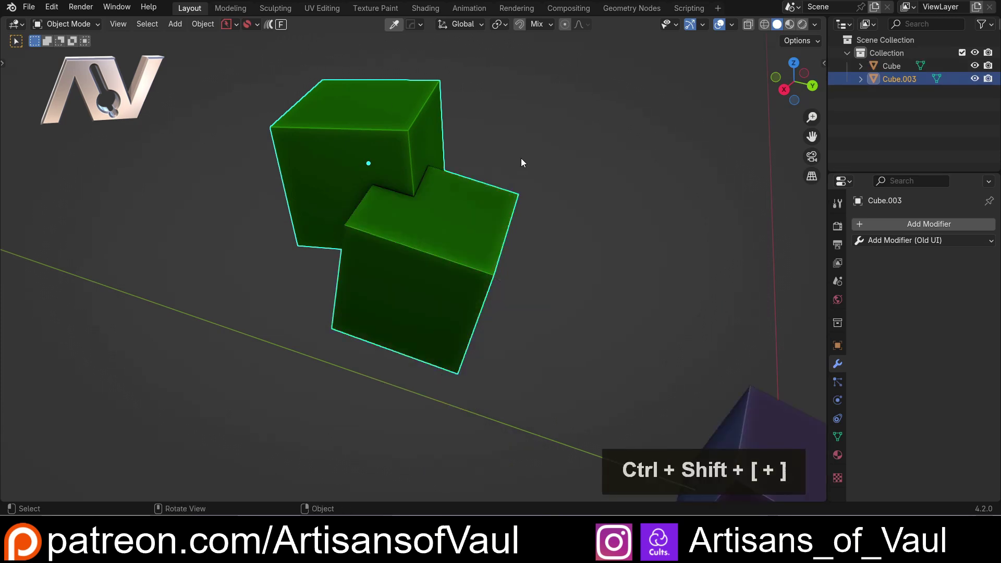
{"action": "scroll", "coordinate": [521, 158], "scroll_direction": "down", "scroll_amount": 3}
{"action": "middle_click_drag", "start_coordinate": [485, 311], "coordinate": [542, 261]}
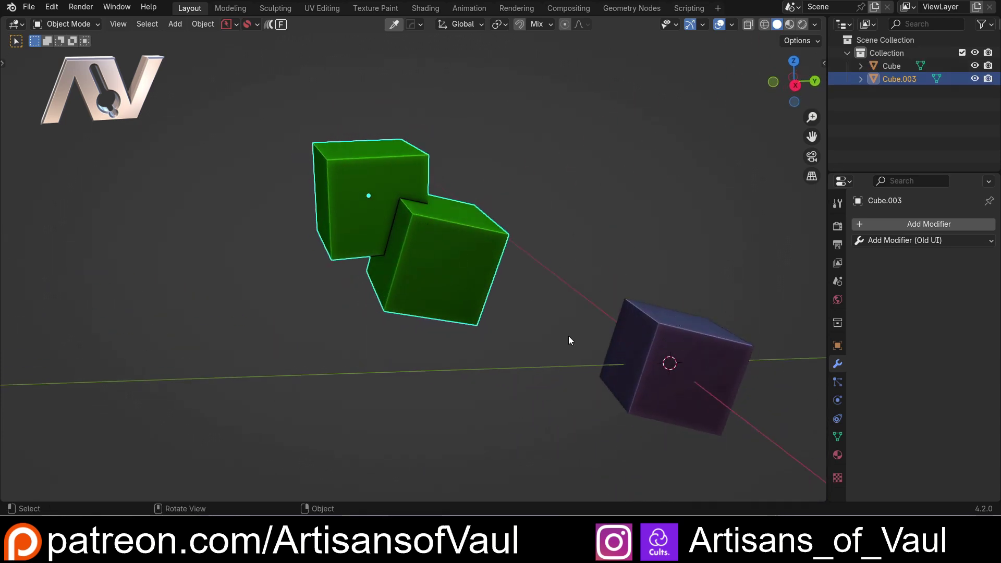
{"action": "middle_click_drag", "start_coordinate": [568, 339], "coordinate": [536, 343]}
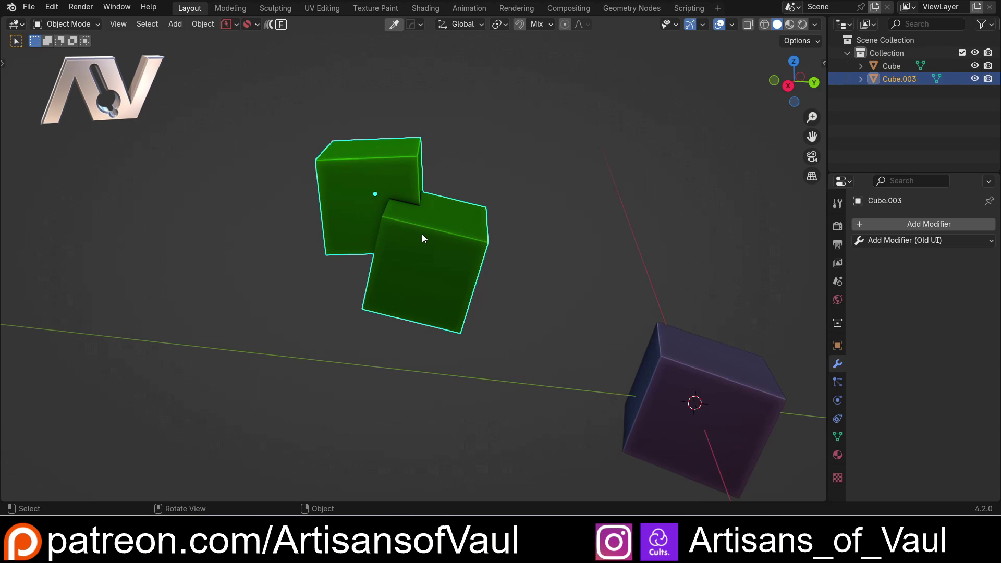
{"action": "left_click", "coordinate": [681, 380]}
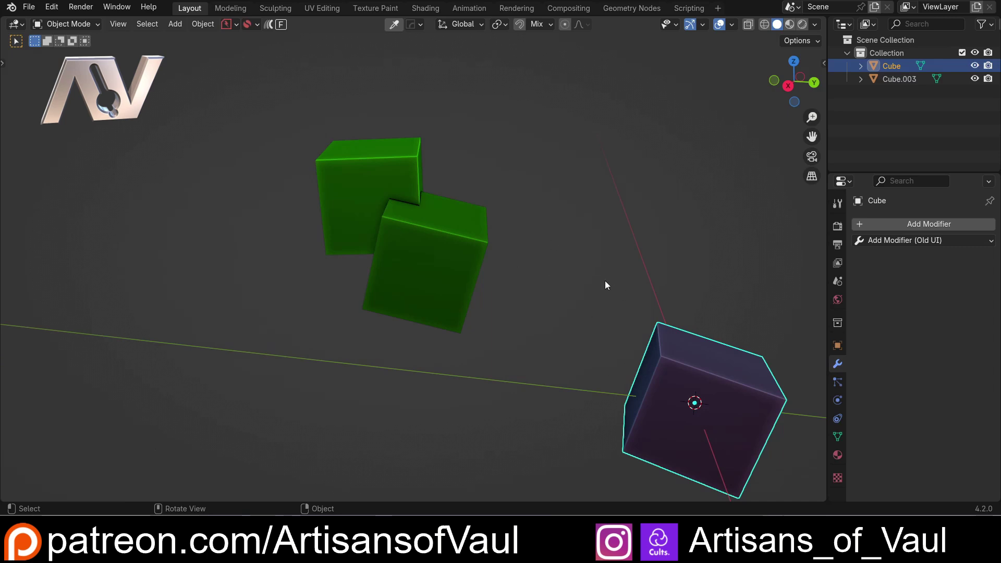
{"action": "key", "text": "ctrl+z"}
{"action": "key", "text": "ctrl+z"}
Union the purple cube into the red cube with Ctrl+Shift+Plus
{"action": "left_click", "coordinate": [592, 240]}
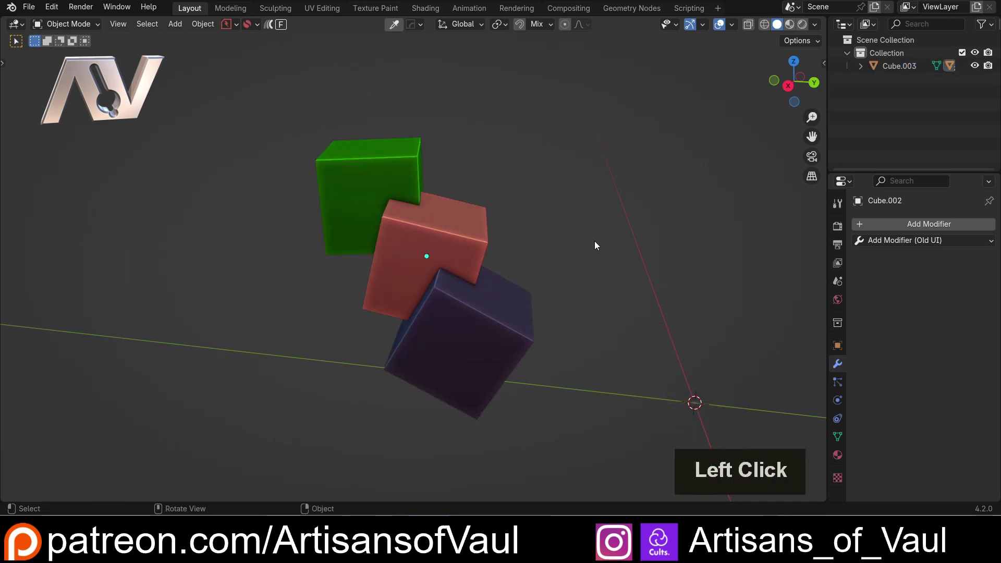
{"action": "scroll", "coordinate": [530, 240], "scroll_direction": "up", "scroll_amount": 2}
{"action": "middle_click_drag", "start_coordinate": [584, 232], "coordinate": [563, 268]}
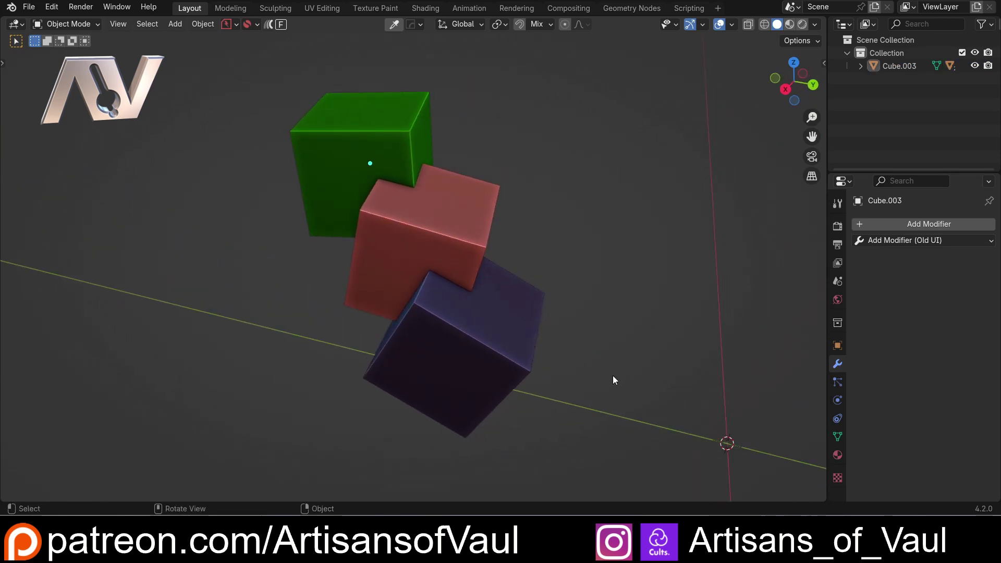
{"action": "mouse_move", "coordinate": [609, 384]}
{"action": "middle_mouse_down"}
{"action": "mouse_move", "coordinate": [563, 397]}
{"action": "mouse_move", "coordinate": [607, 392]}
{"action": "middle_mouse_up"}
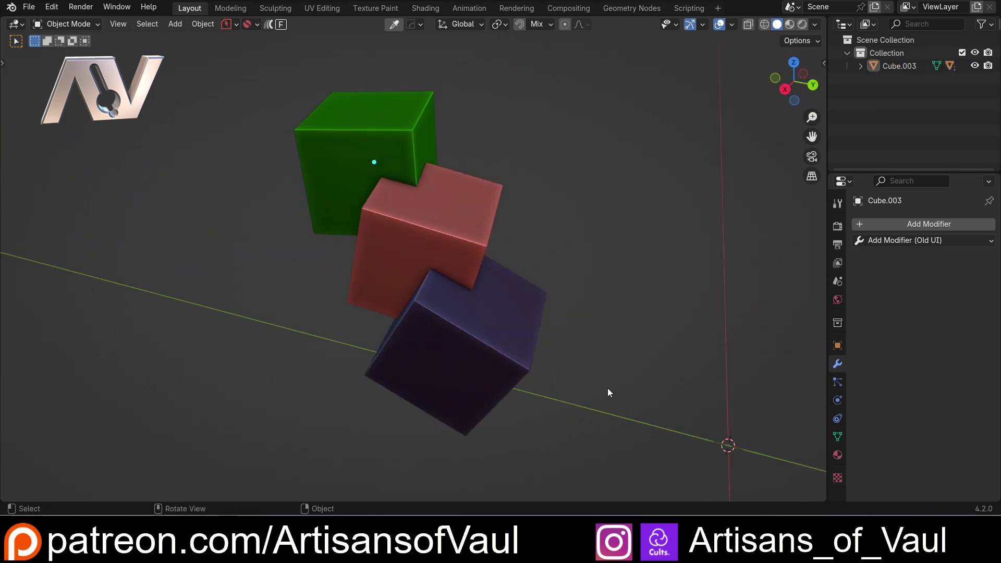
{"action": "left_click", "coordinate": [437, 341]}
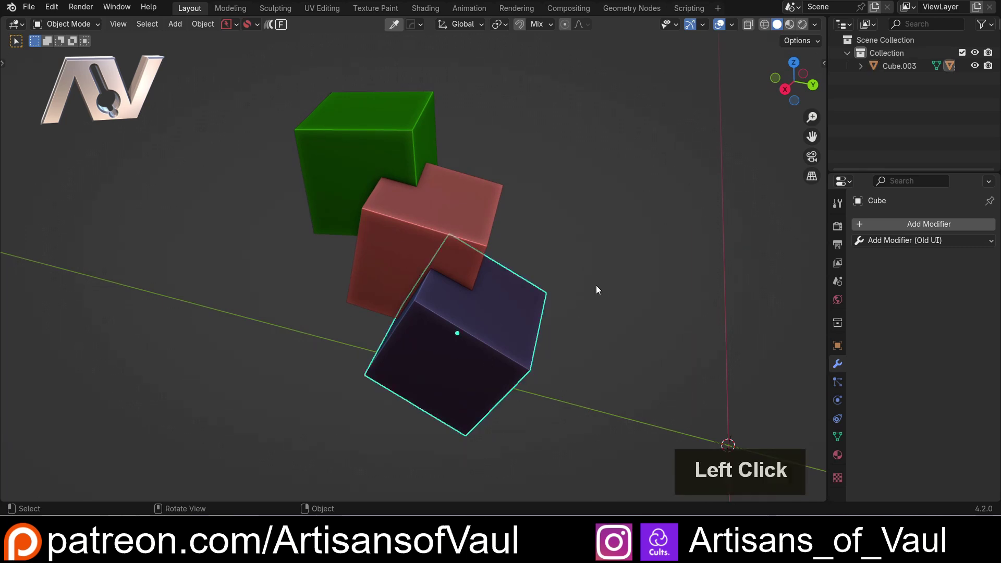
{"action": "left_click", "coordinate": [462, 229]}
{"action": "left_click", "coordinate": [502, 344]}
{"action": "left_click", "coordinate": [504, 310]}
{"action": "left_click", "coordinate": [489, 236], "text": "shift"}
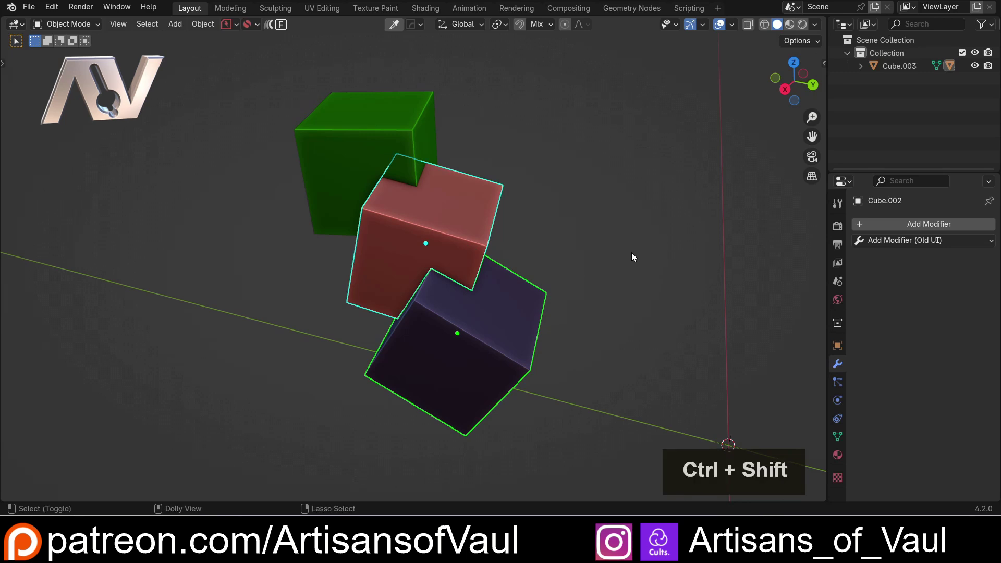
{"action": "key", "text": "ctrl+shift+plus"}
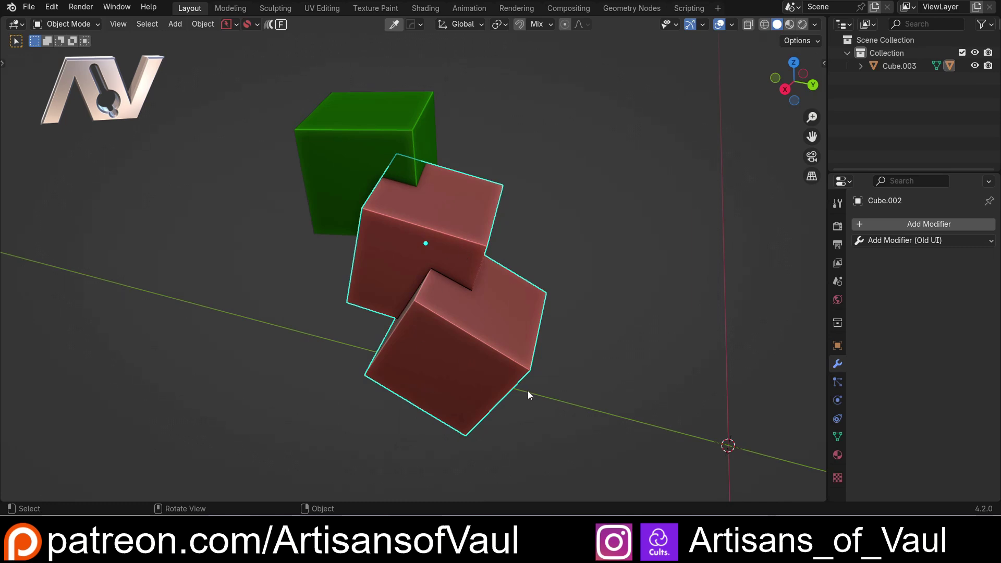
Try unioning the red mesh into the green cube, then undo it
{"action": "left_click", "coordinate": [453, 219]}
{"action": "left_click", "coordinate": [409, 138]}
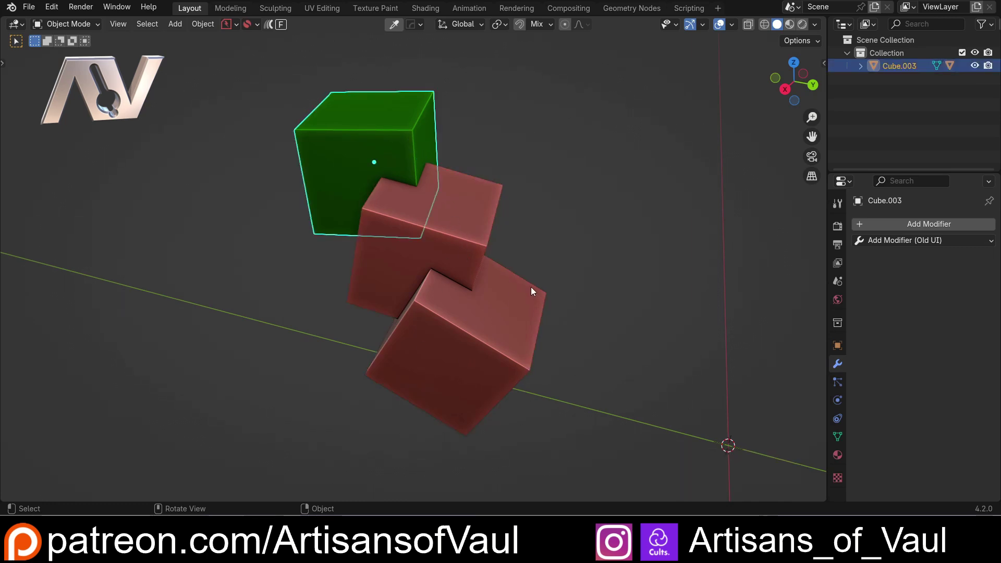
{"action": "left_click", "coordinate": [463, 242]}
{"action": "left_click", "coordinate": [377, 148], "text": "shift"}
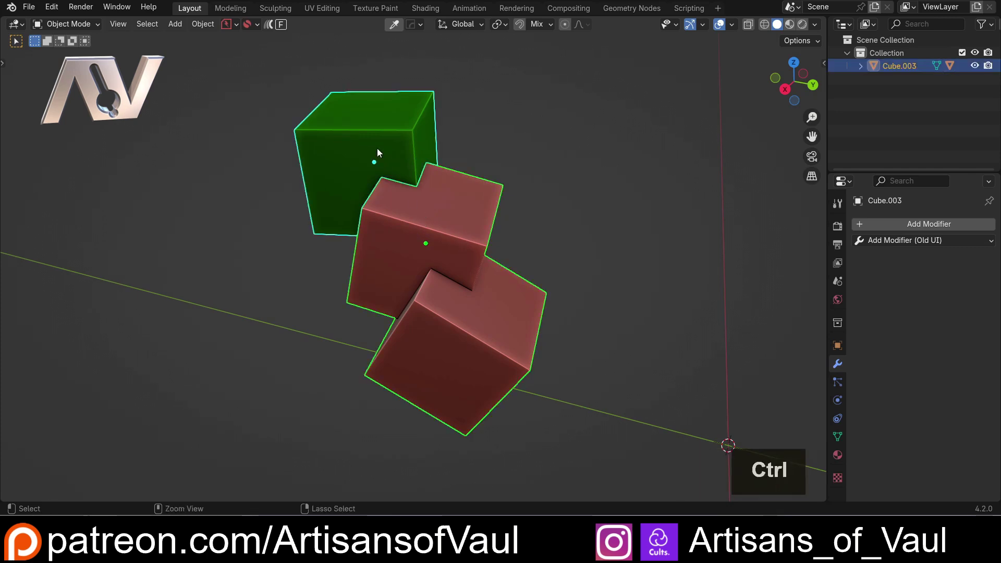
{"action": "key", "text": "ctrl+shift+KP_Add"}
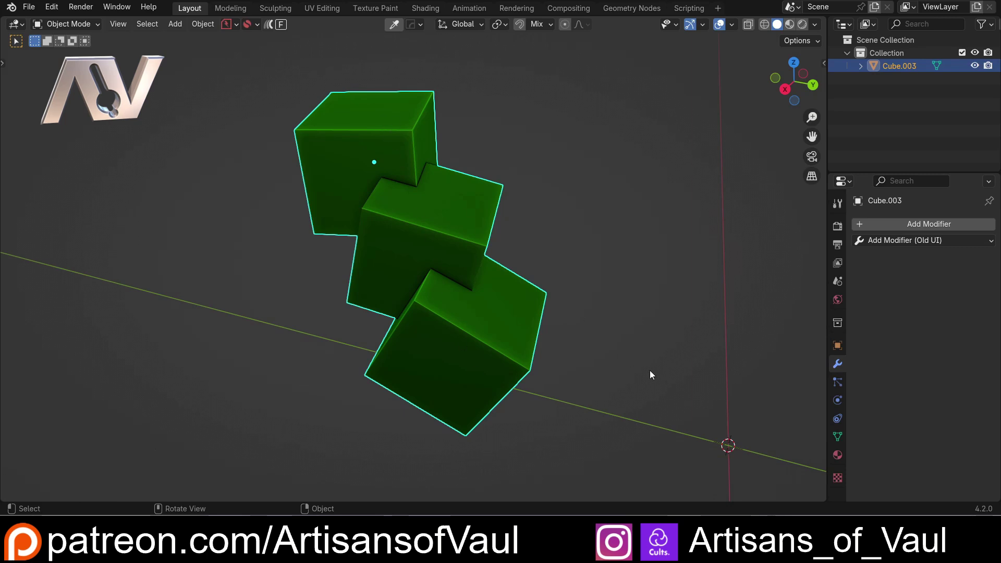
{"action": "key", "text": "ctrl+z"}
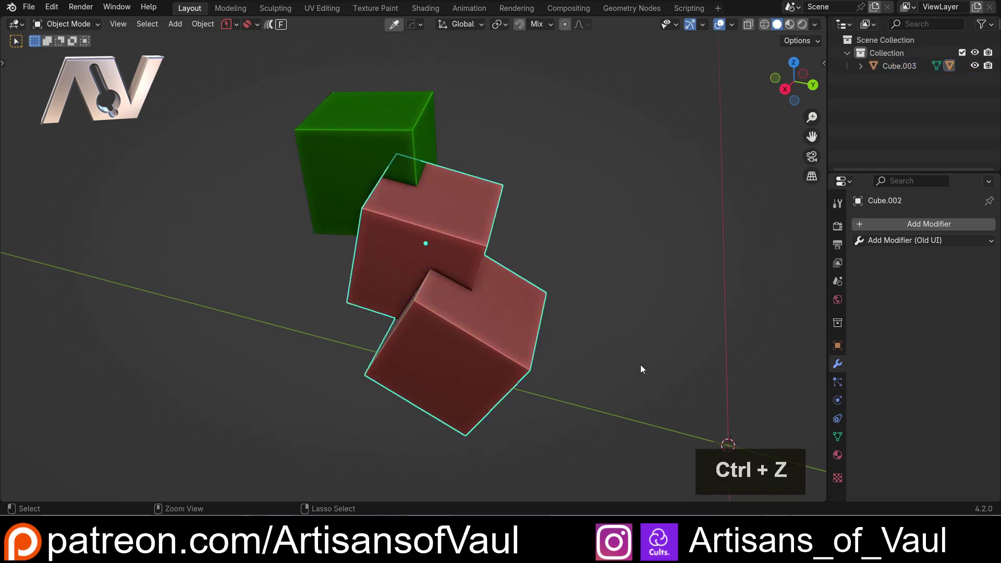
Undo once more to get three separate cubes and reframe the view
{"action": "key", "text": "ctrl+z"}
{"action": "key", "text": "ctrl+z"}
{"action": "scroll", "coordinate": [620, 349], "scroll_direction": "down", "scroll_amount": 2}
{"action": "left_click", "coordinate": [607, 334]}
{"action": "scroll", "coordinate": [558, 336], "scroll_direction": "up", "scroll_amount": 2}
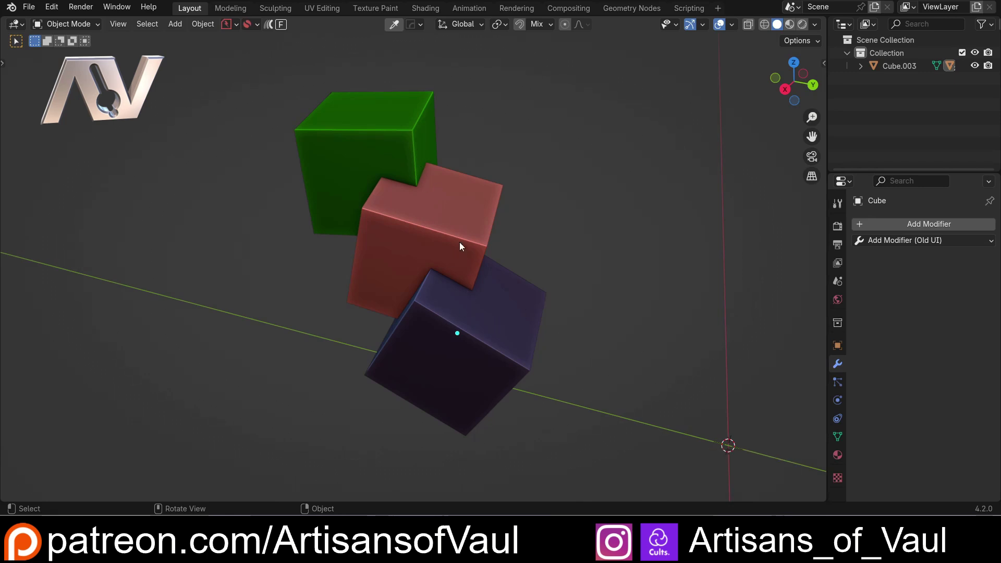
{"action": "scroll", "coordinate": [460, 246], "scroll_direction": "down", "scroll_amount": 1}
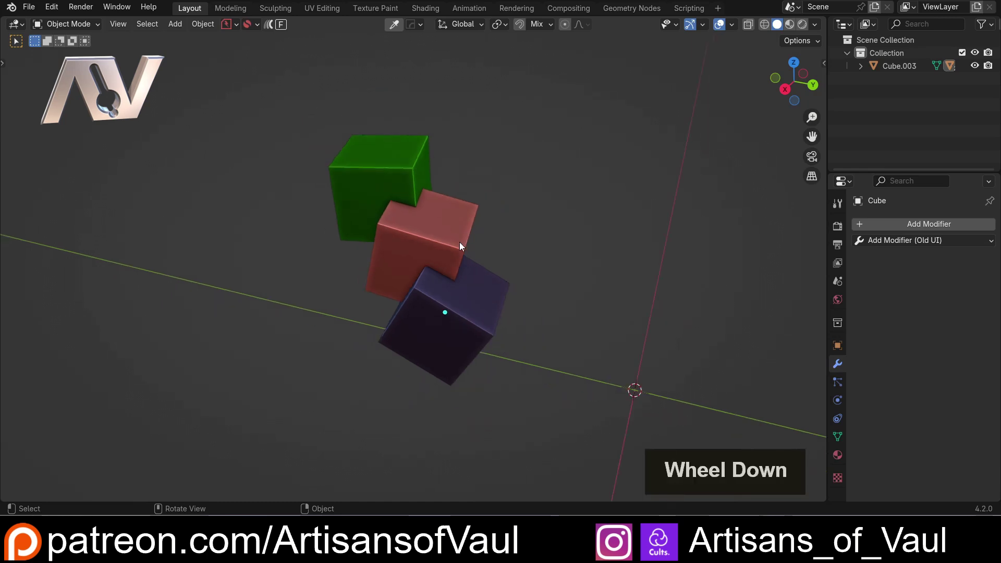
{"action": "middle_click_drag", "start_coordinate": [459, 246], "coordinate": [396, 253]}
Box-select all three cubes and check the Object > Parent and Ctrl+P menus without applying anything
{"action": "left_click_drag", "start_coordinate": [259, 109], "coordinate": [571, 434]}
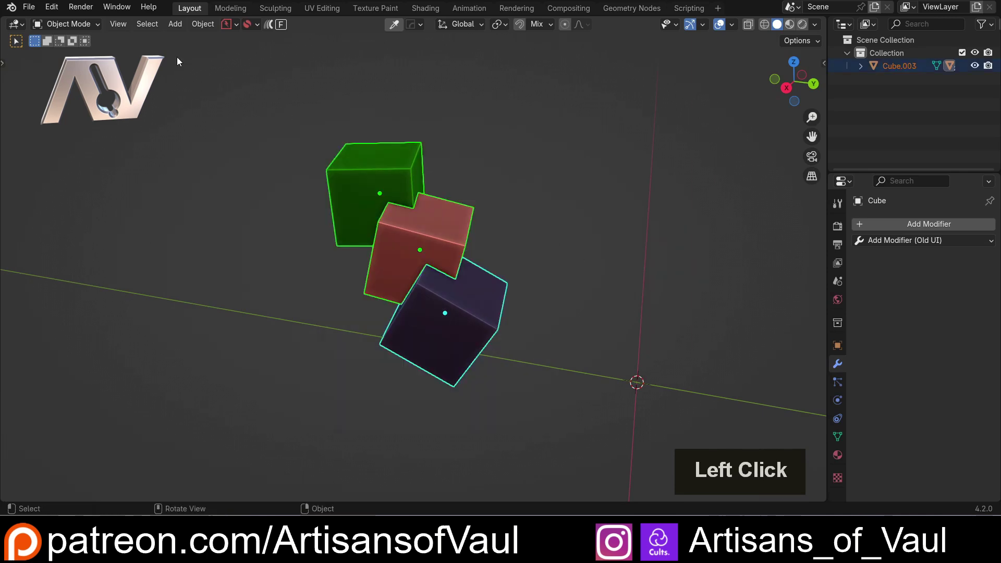
{"action": "left_click", "coordinate": [207, 24]}
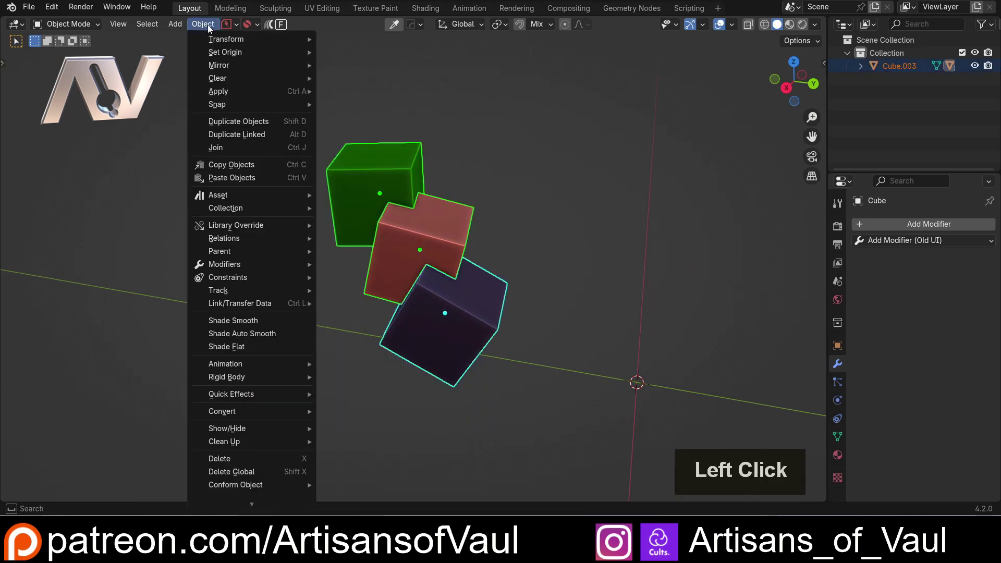
{"action": "mouse_move", "coordinate": [244, 252]}
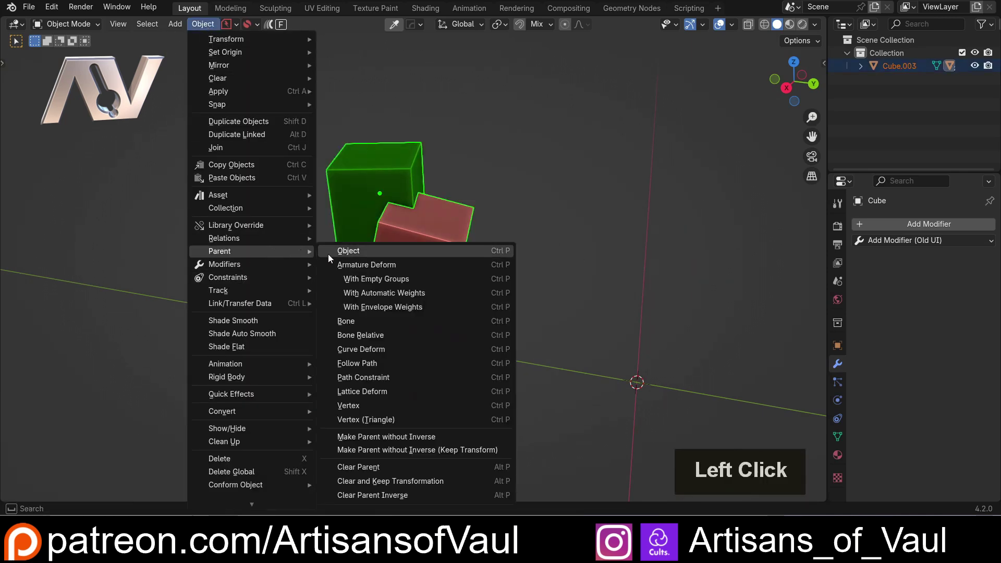
{"action": "left_click", "coordinate": [393, 468]}
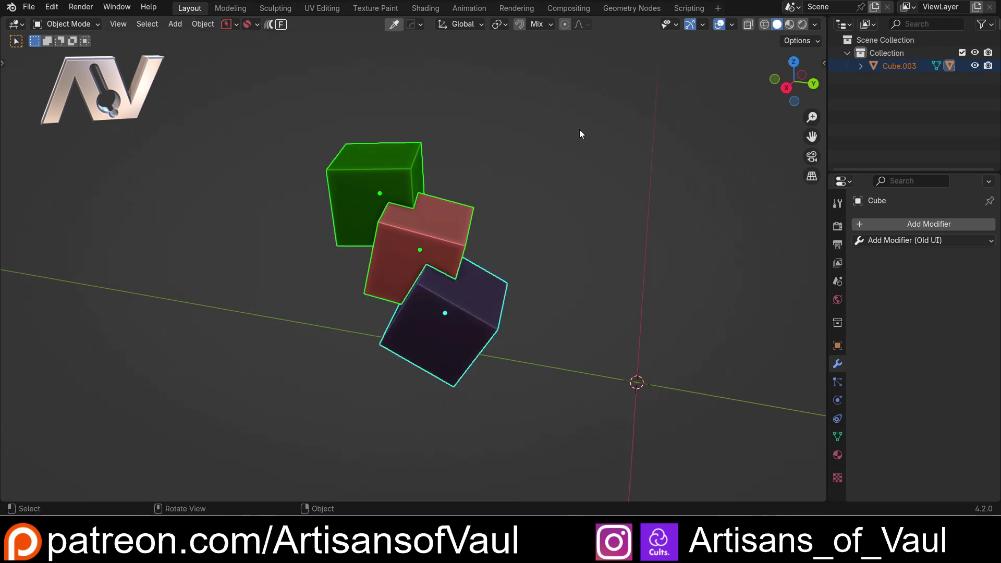
{"action": "key", "text": "ctrl+p"}
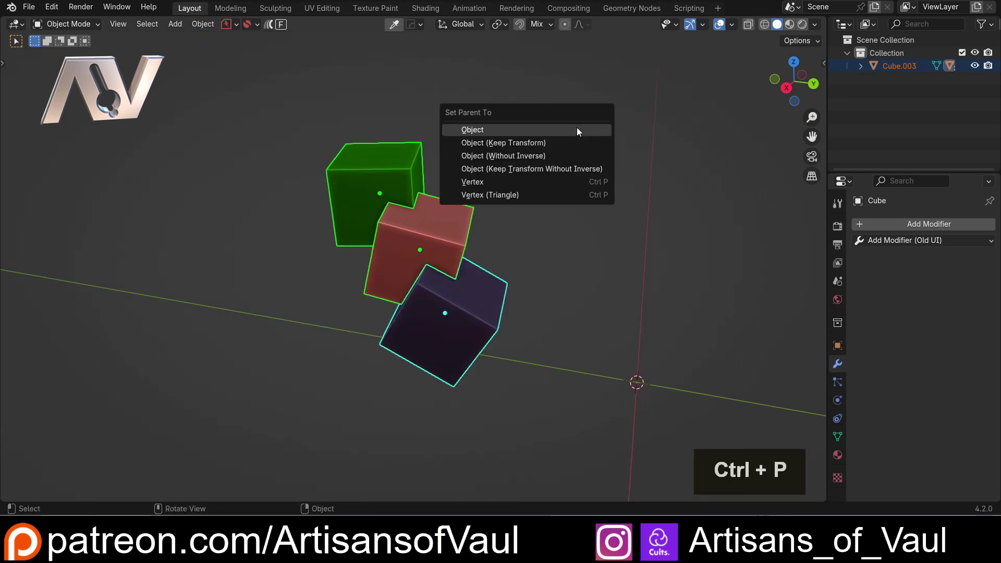
{"action": "key", "text": "Escape"}
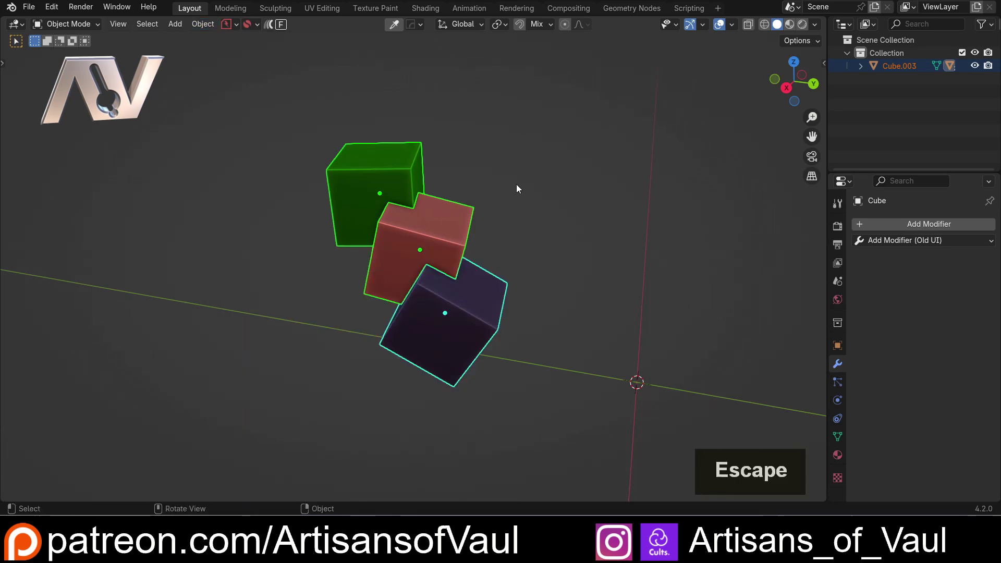
Clear parenting with Alt+P on one cube, then on all three box-selected cubes
{"action": "key", "text": "alt+p"}
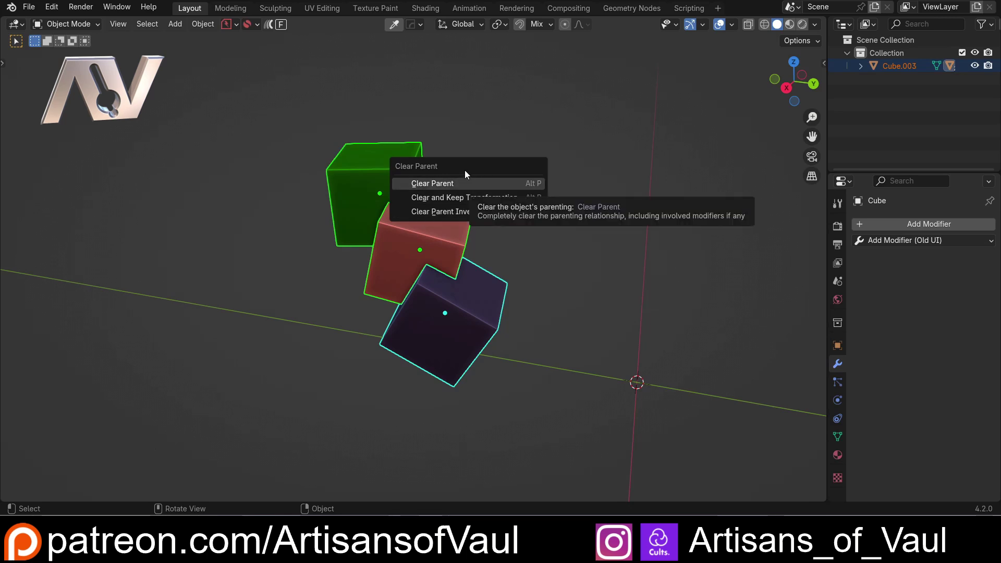
{"action": "left_click", "coordinate": [432, 183]}
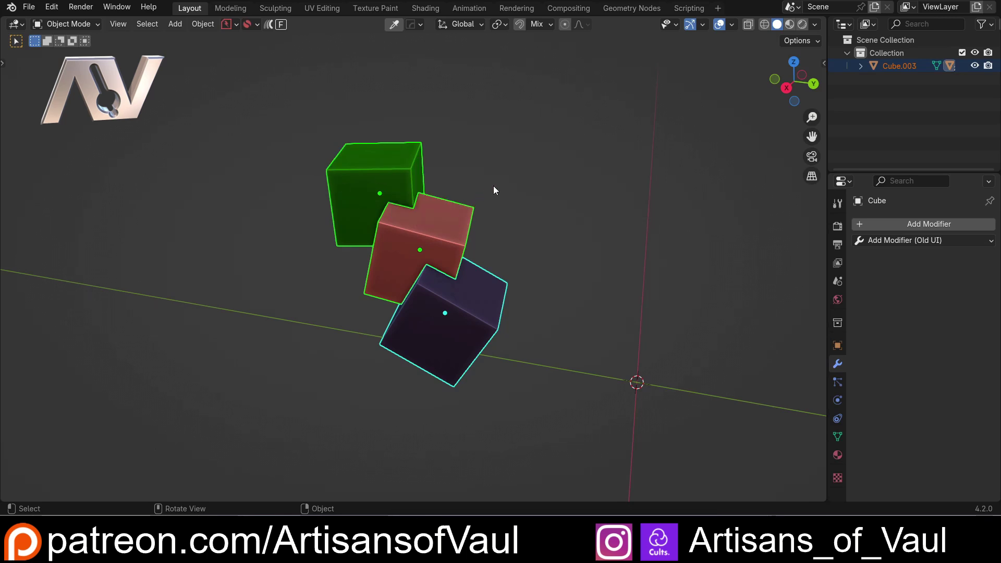
{"action": "left_click_drag", "start_coordinate": [178, 93], "coordinate": [626, 435]}
{"action": "key", "text": "alt+p"}
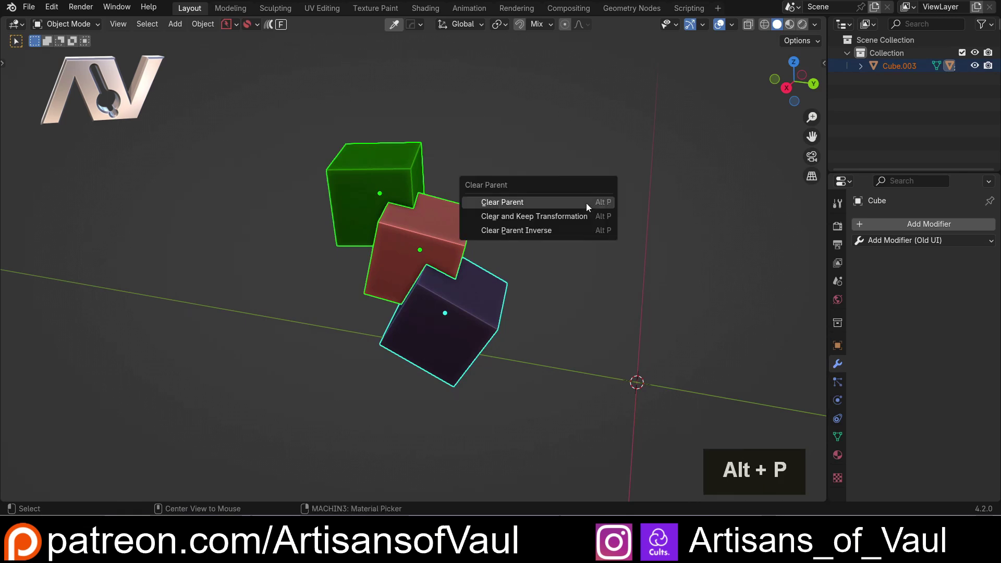
{"action": "left_click", "coordinate": [586, 203]}
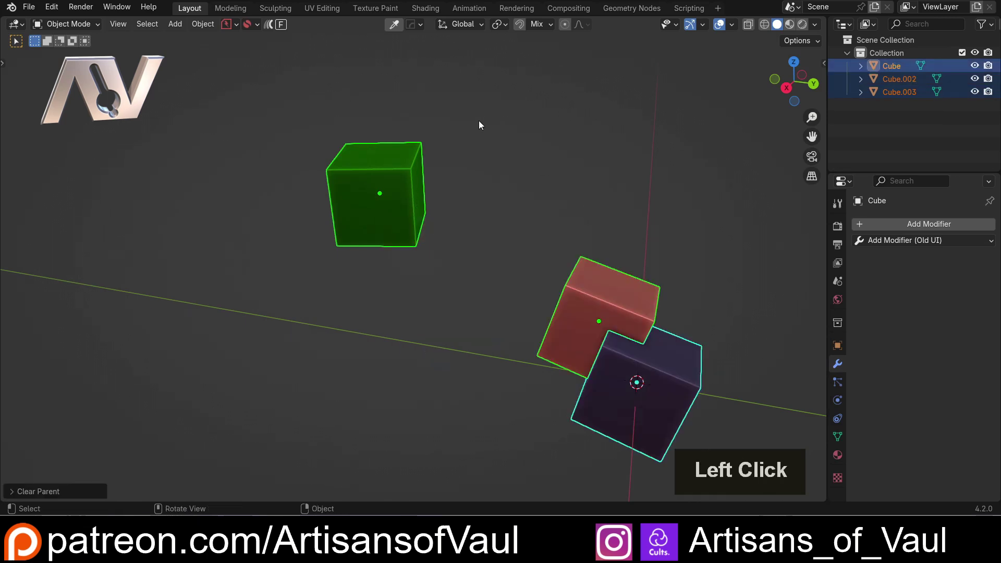
Undo the plain clear and redo it on all cubes with Clear and Keep Transformation
{"action": "scroll", "coordinate": [501, 152], "scroll_direction": "down", "scroll_amount": 2}
{"action": "left_click", "coordinate": [501, 152]}
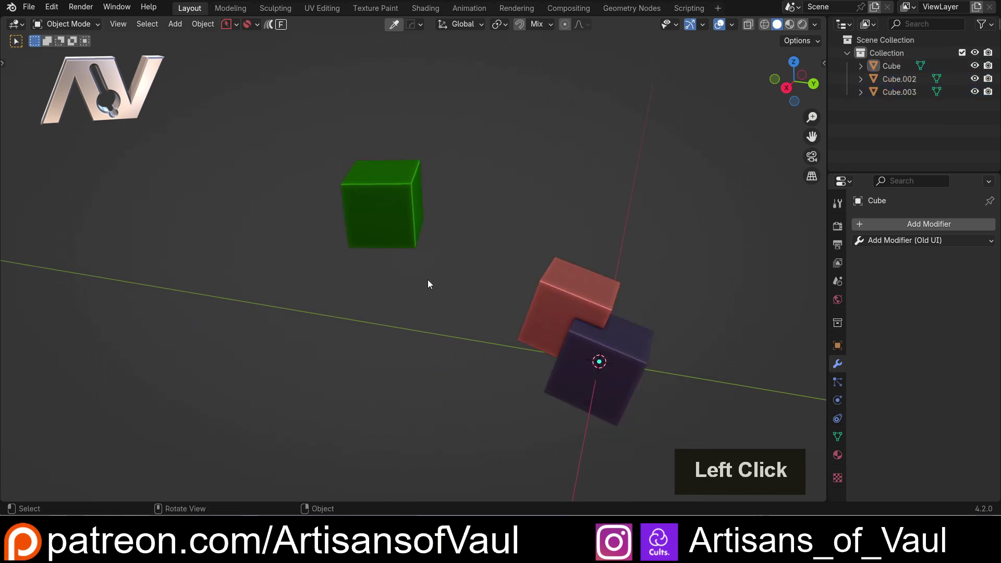
{"action": "key", "text": "ctrl+z"}
{"action": "left_click", "coordinate": [492, 170]}
{"action": "left_click_drag", "start_coordinate": [303, 100], "coordinate": [507, 366]}
{"action": "key", "text": "alt+p"}
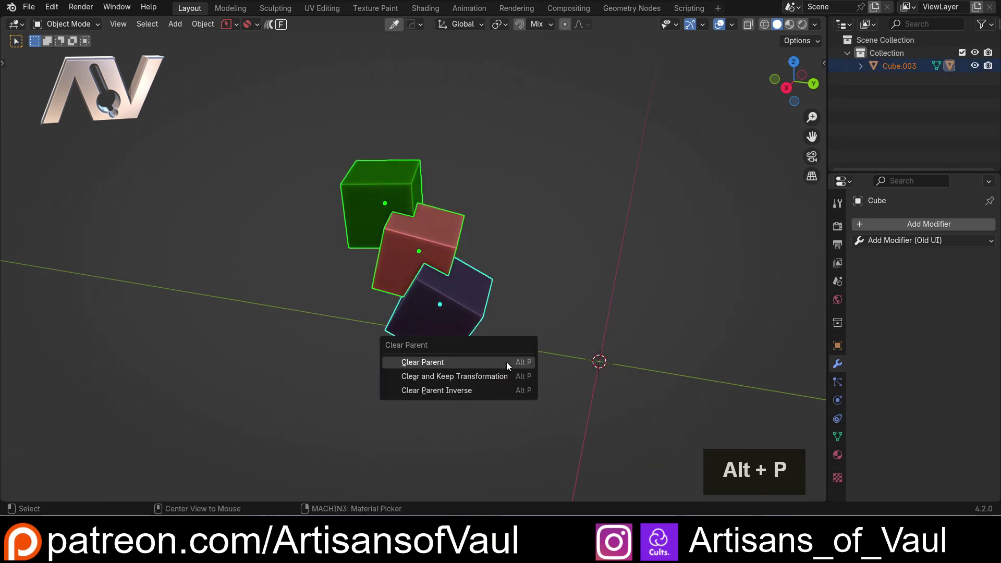
{"action": "left_click", "coordinate": [455, 378]}
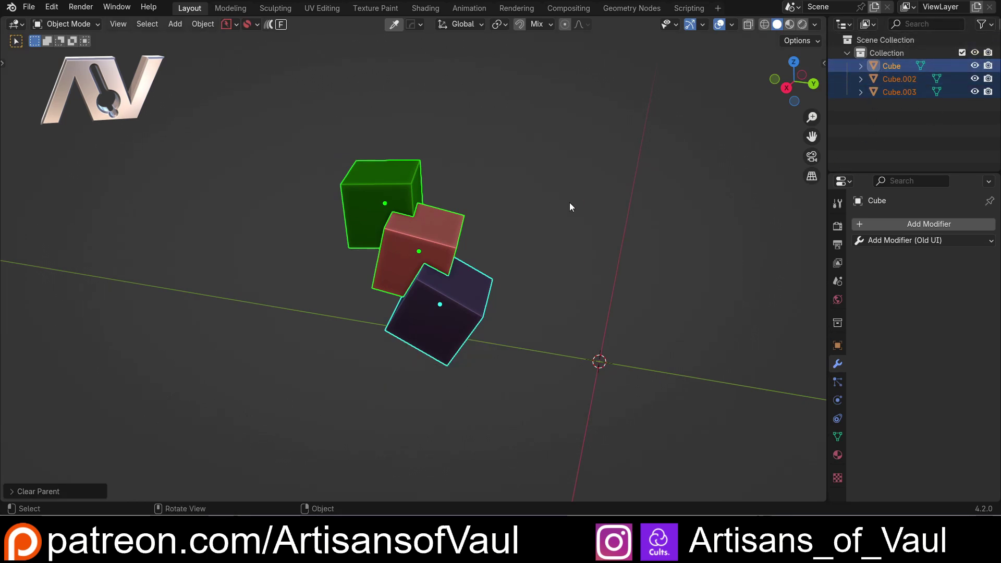
Boolean-union the red cube, then the purple cube, into the green cube one at a time
{"action": "scroll", "coordinate": [559, 205], "scroll_direction": "up", "scroll_amount": 3}
{"action": "left_click", "coordinate": [472, 222]}
{"action": "left_click", "coordinate": [349, 153], "text": "shift"}
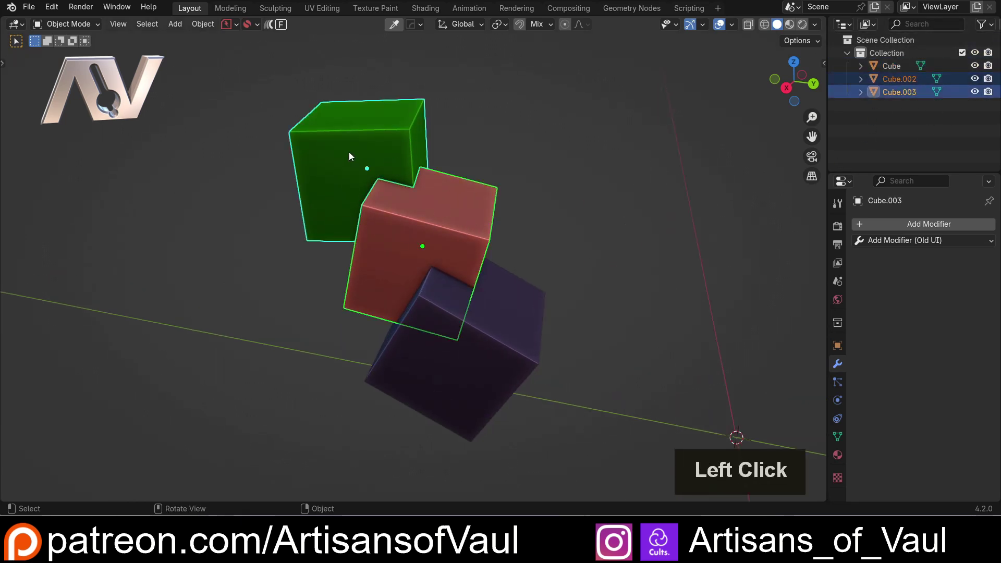
{"action": "key", "text": "ctrl+shift+KP_Add"}
{"action": "left_click", "coordinate": [430, 238]}
{"action": "left_click", "coordinate": [480, 317], "text": "shift"}
{"action": "key", "text": "ctrl+shift+KP_Add"}
{"action": "left_click", "coordinate": [628, 207]}
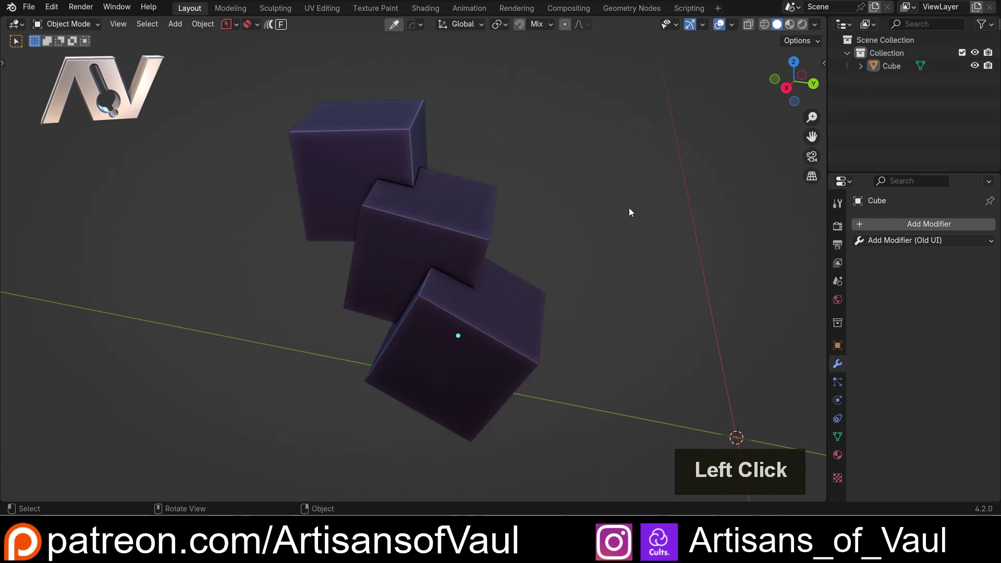
Undo back to three cubes, then merge red and purple into the active green cube together
{"action": "key", "text": "ctrl+z"}
{"action": "key", "text": "ctrl+z"}
{"action": "key", "text": "ctrl+z"}
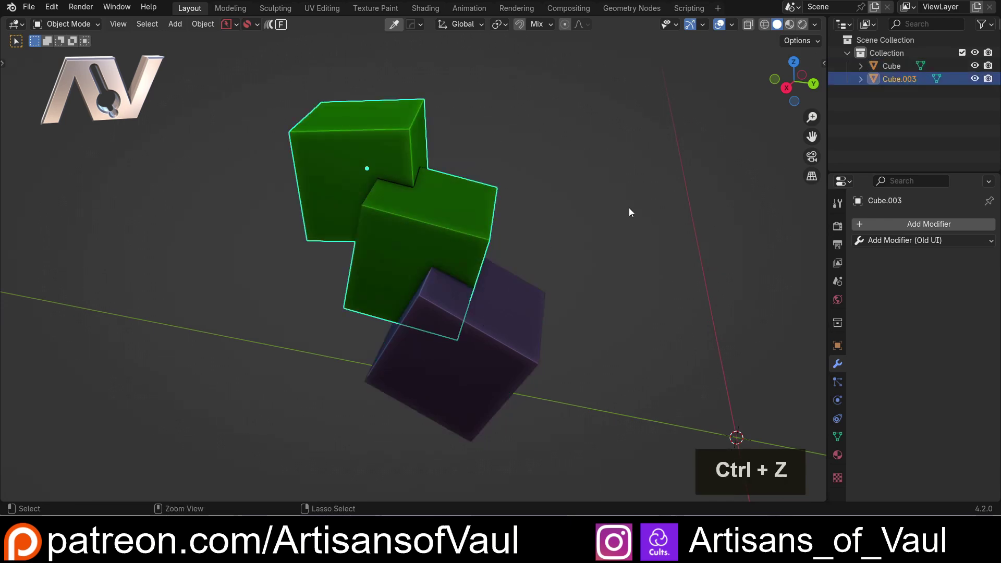
{"action": "key", "text": "ctrl+z"}
{"action": "key", "text": "ctrl+z"}
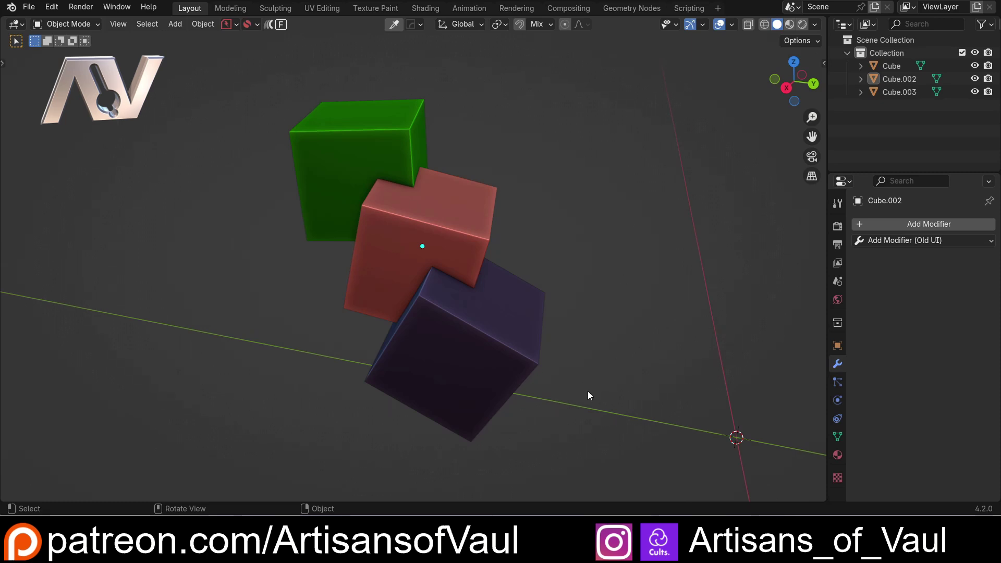
{"action": "left_click_drag", "start_coordinate": [587, 392], "coordinate": [449, 219]}
{"action": "left_click", "coordinate": [383, 149], "text": "shift"}
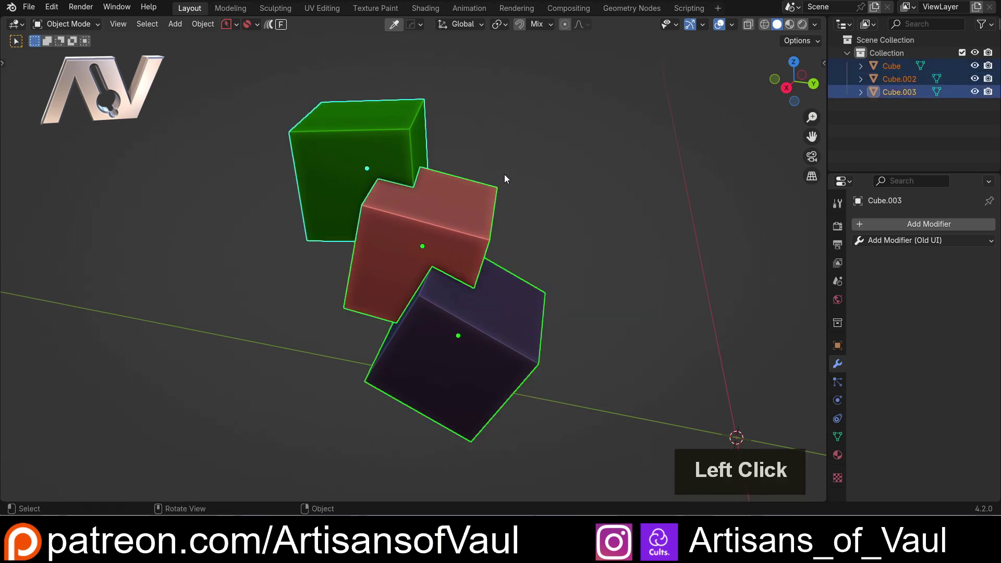
{"action": "key", "text": "ctrl+j"}
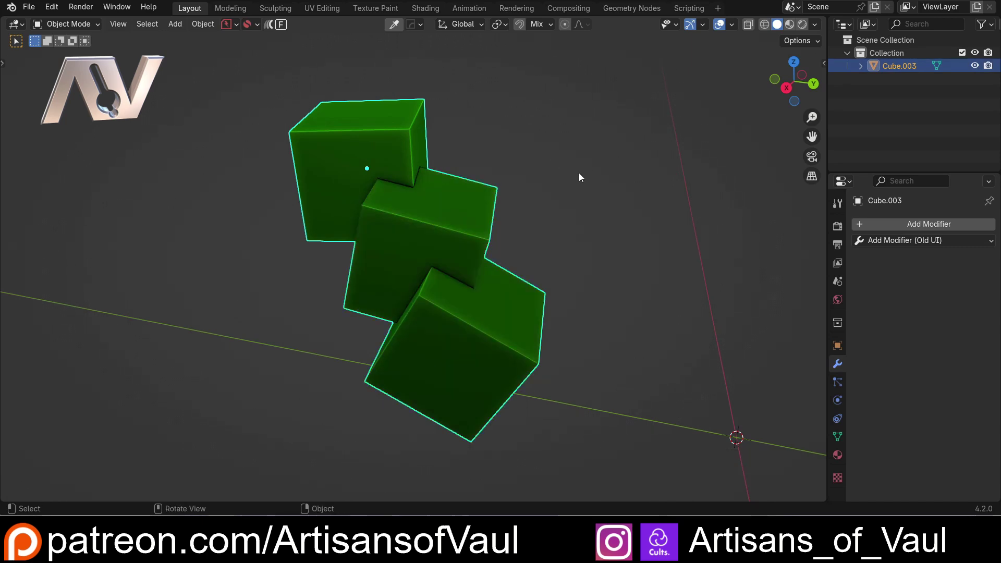
{"action": "left_click", "coordinate": [578, 173]}
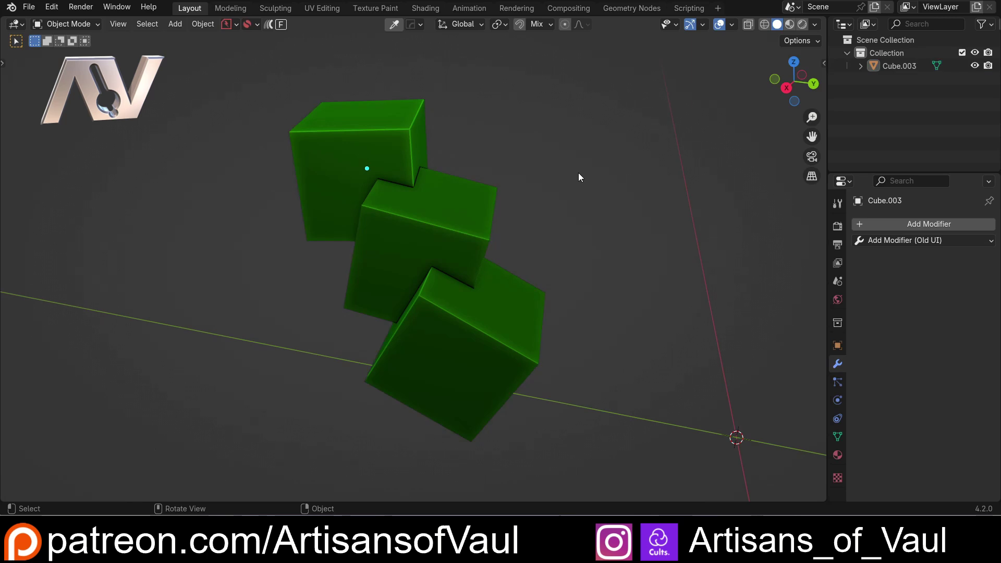